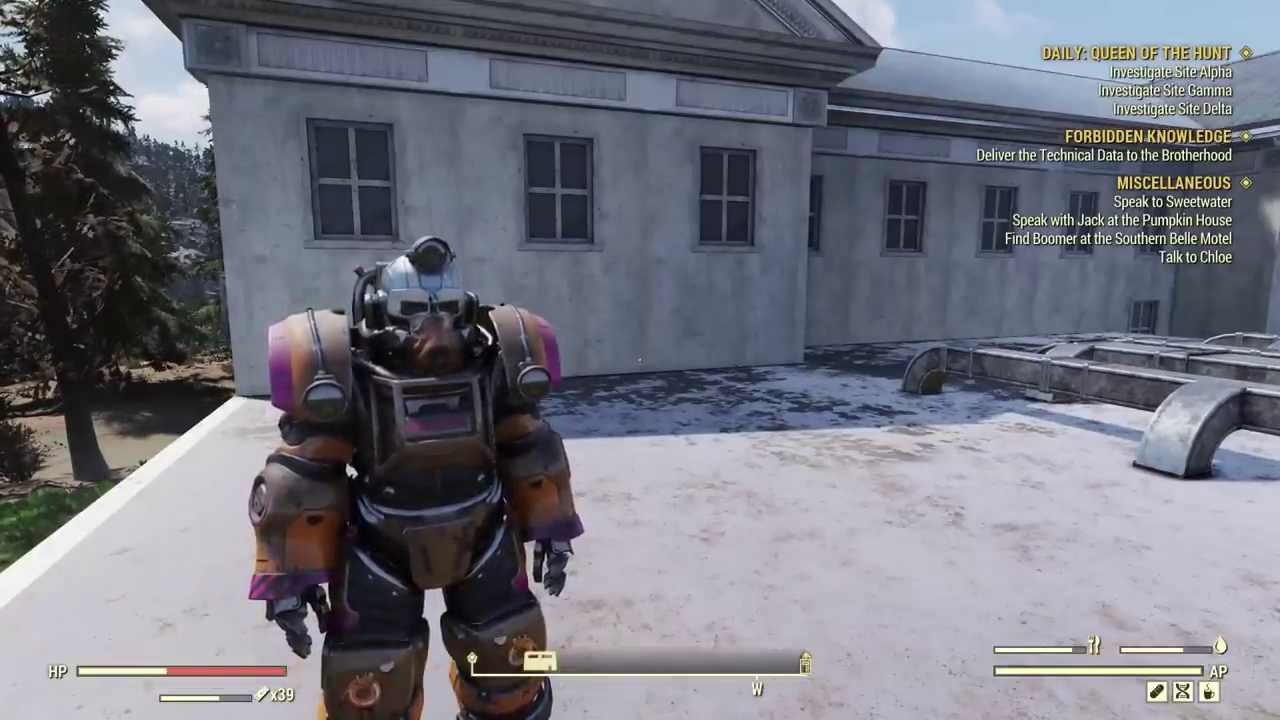
Walk across the rooftop and bring up the perk cards showing Strength 15, Intelligence 15, Luck 15
key("w")
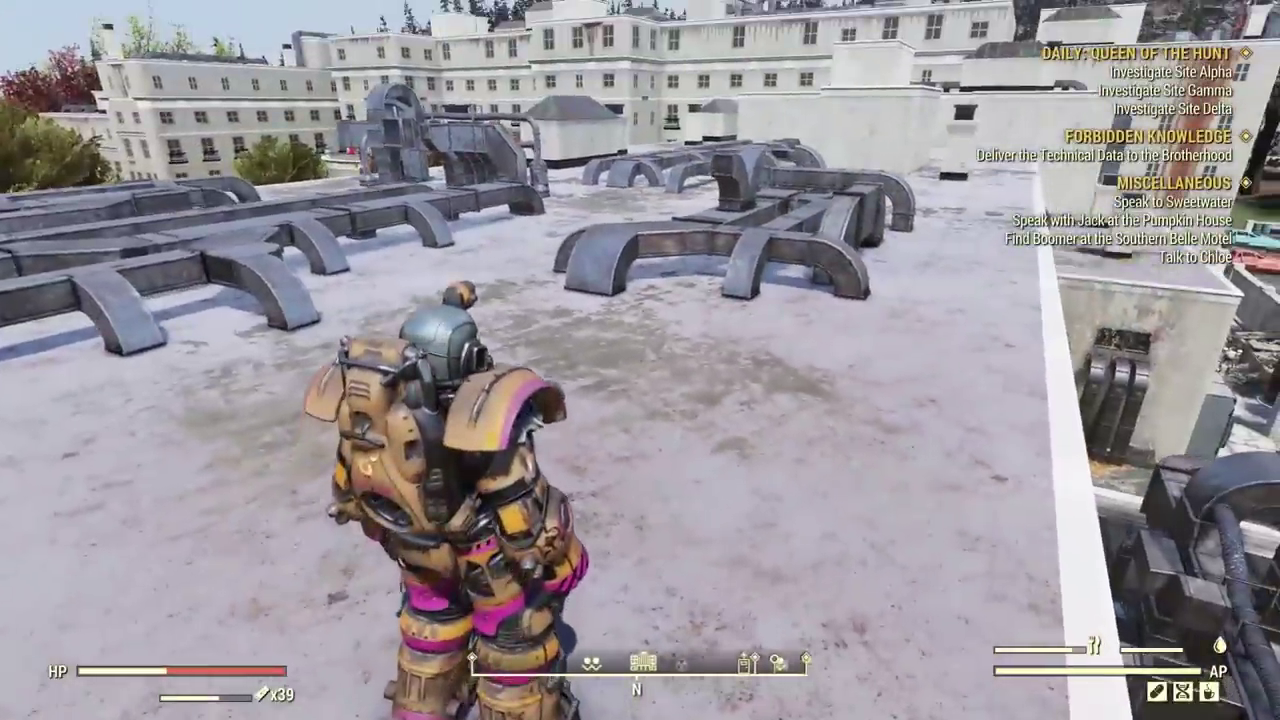
key("Tab")
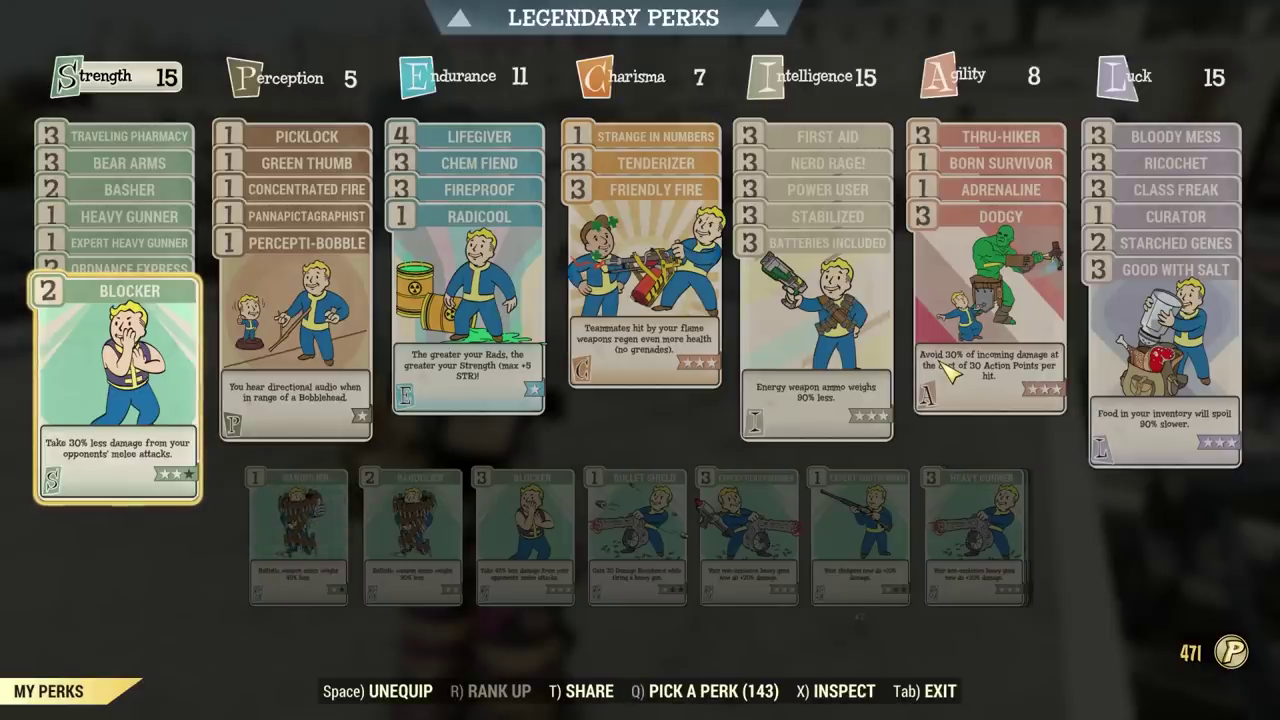
Inspect the Stabilized card's ranks, where heavy guns ignore up to 45% armor
left_click(814, 216)
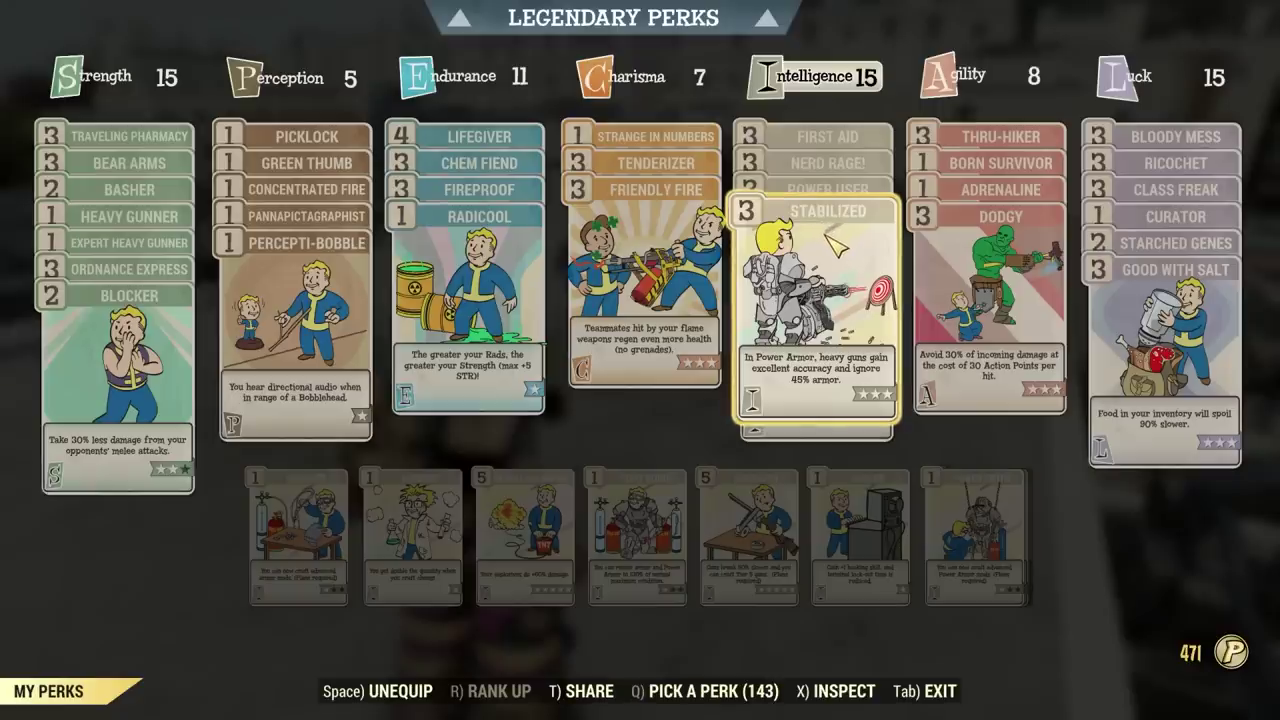
key("x")
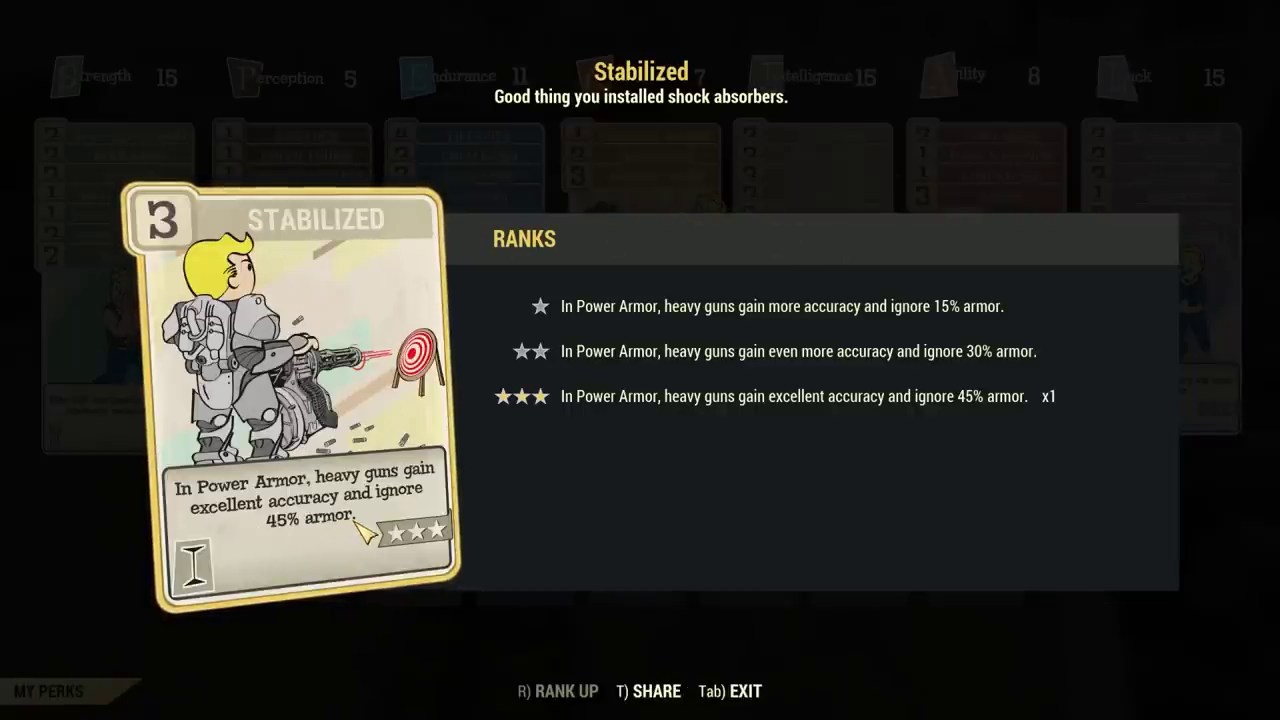
key("Tab")
key("Tab")
key("Tab")
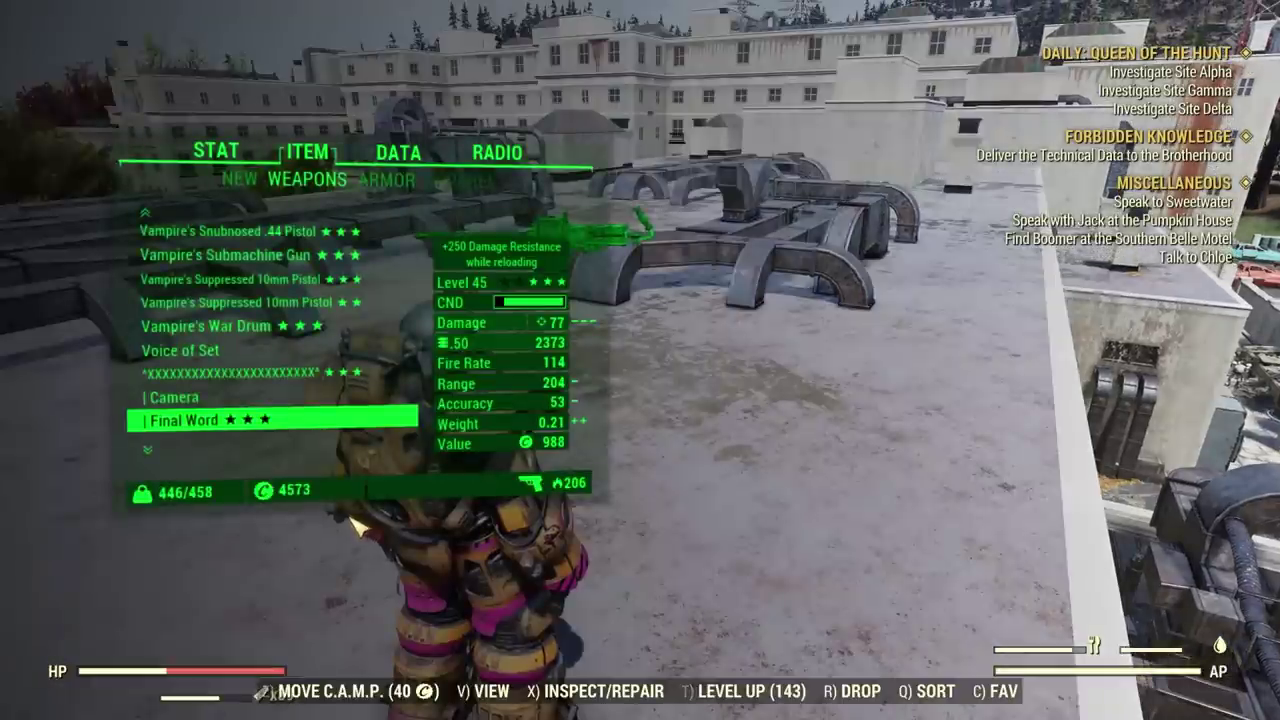
Review Final Word's stats, noting it ignores 50% of target armor, and return to the perk cards
key("x")
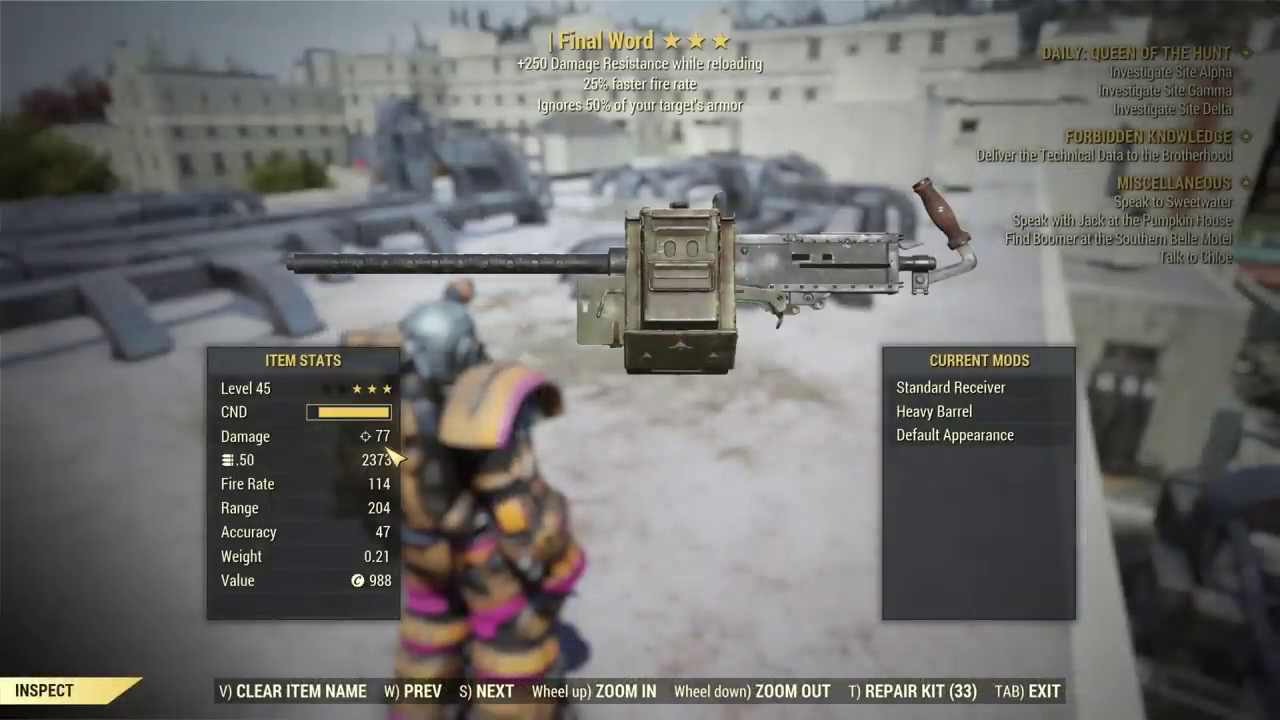
key("Tab")
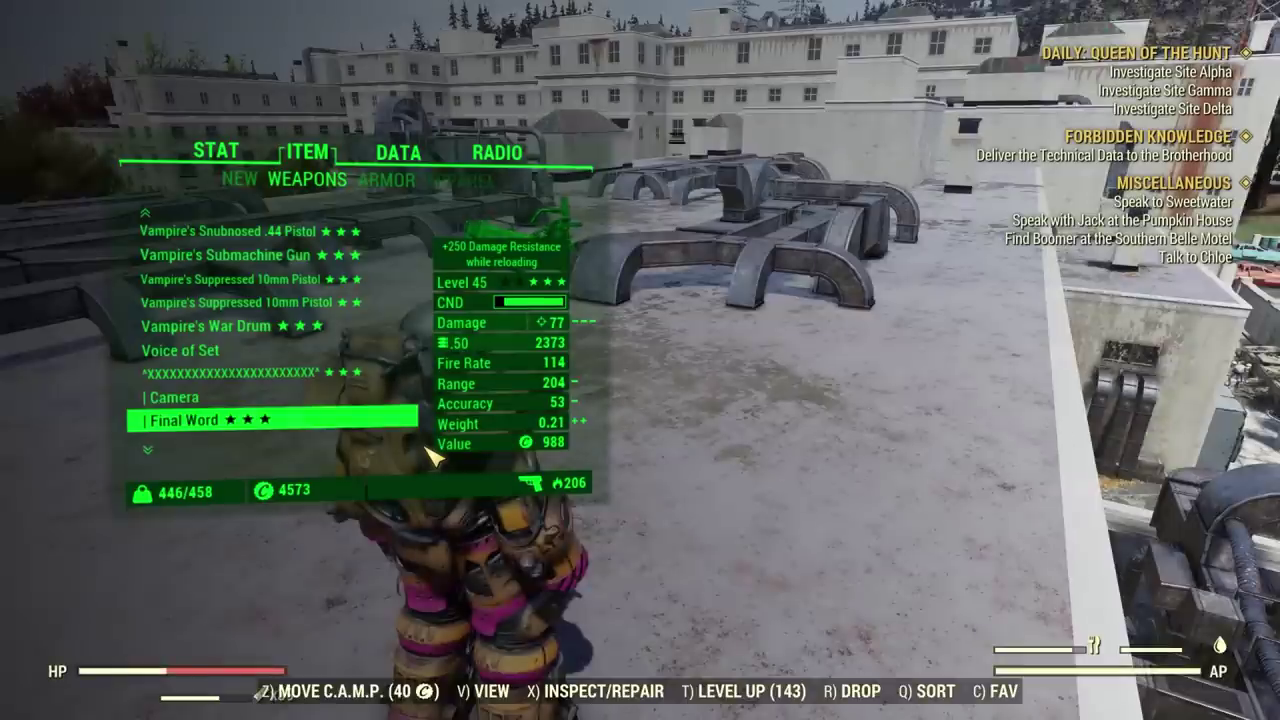
key("p")
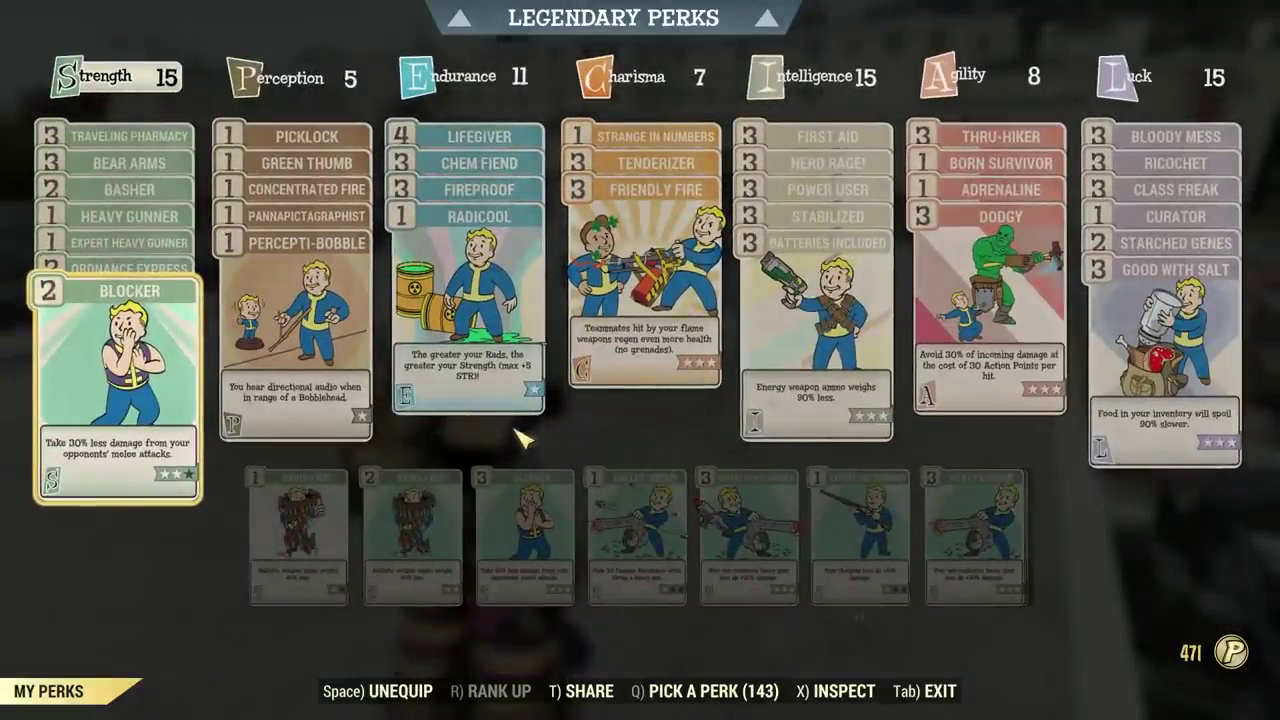
Filter Pick a Perk to Perception, read Awareness's rank details, then exit the perk screens
key("q")
key("z")
key("z")
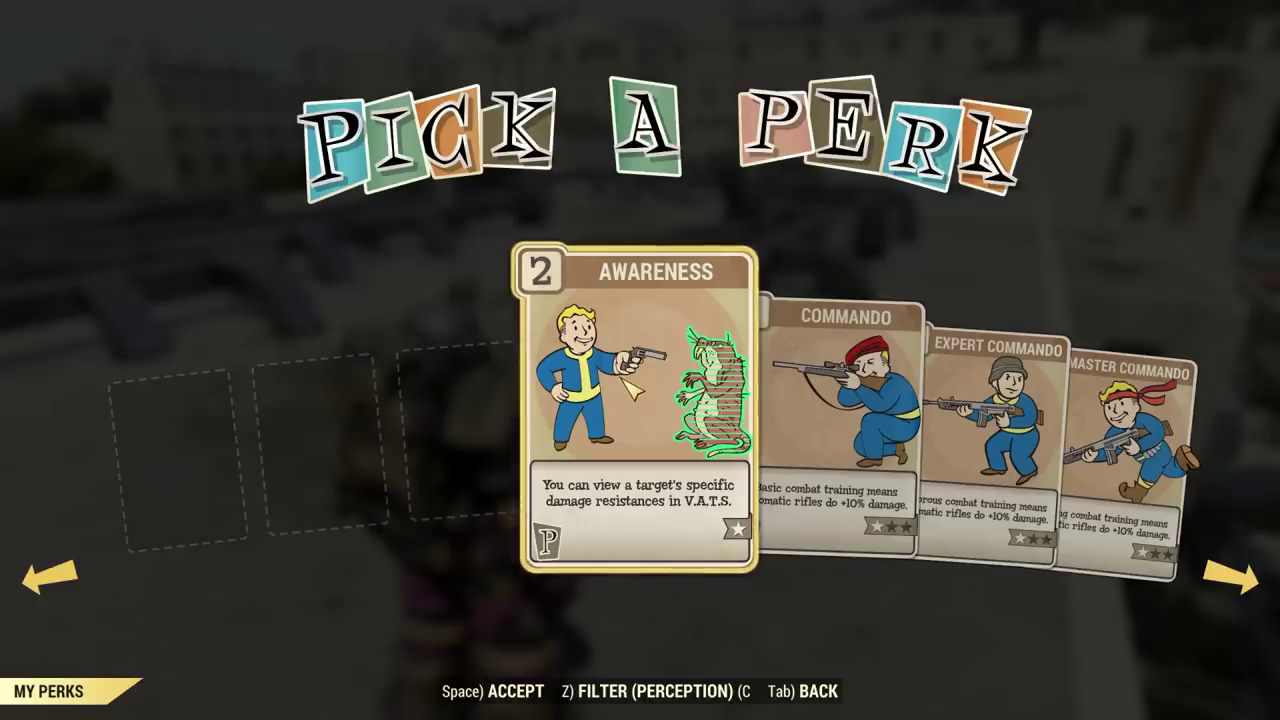
left_click(632, 390)
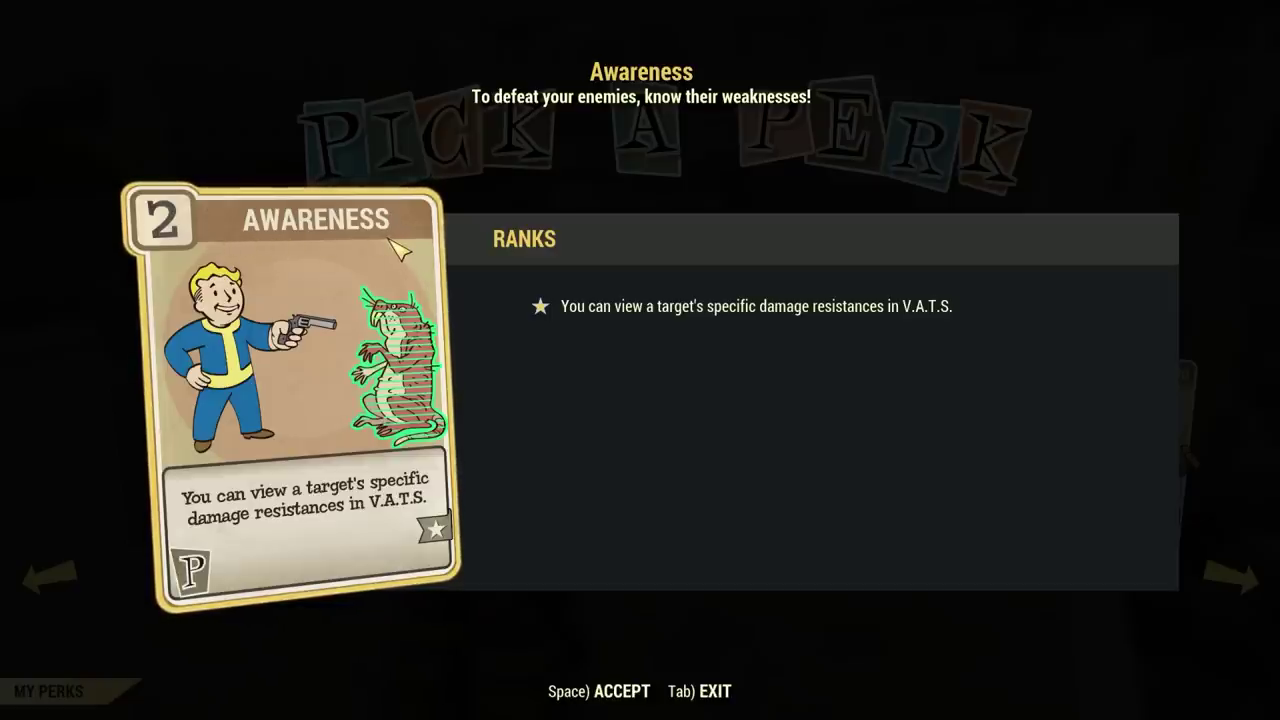
key("Tab")
key("Tab")
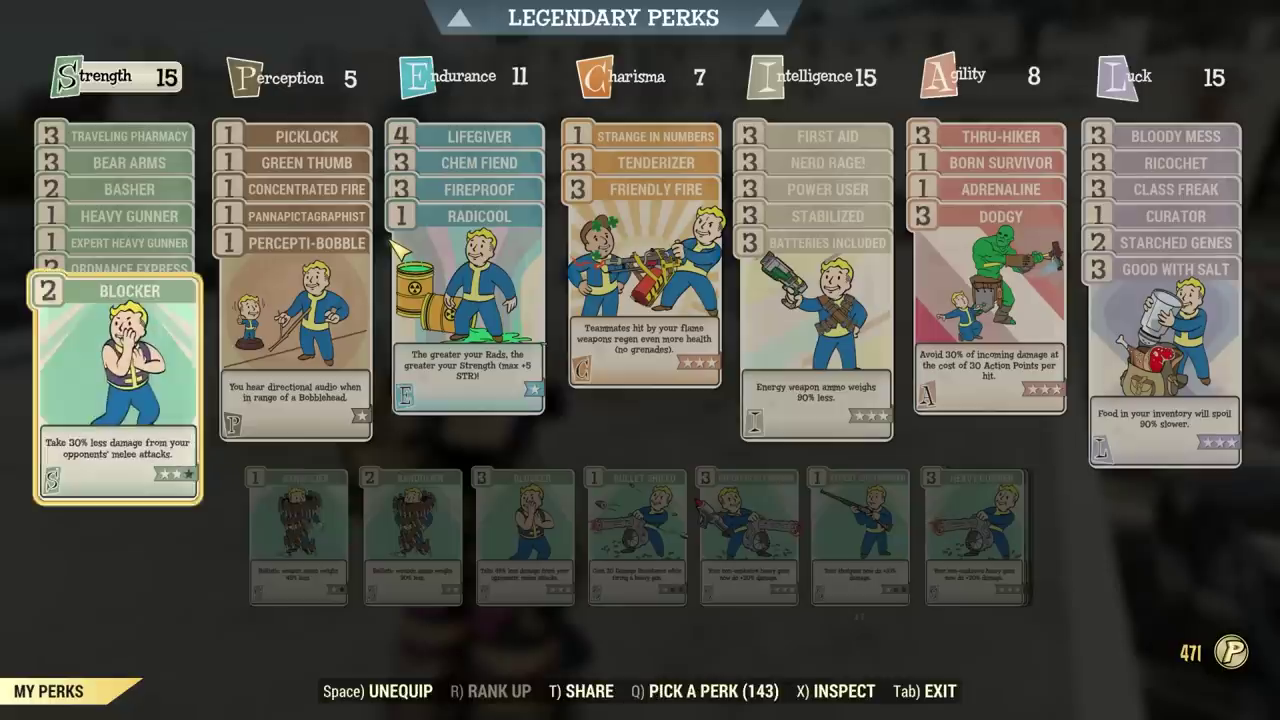
key("Tab")
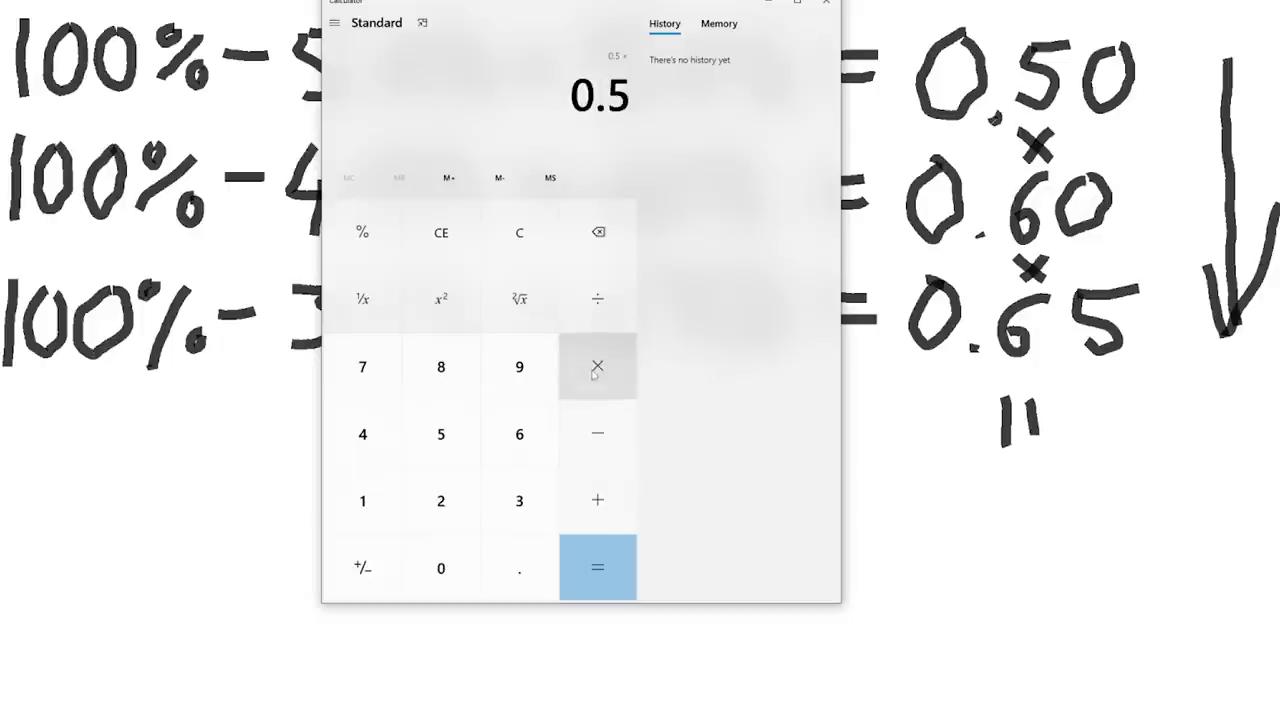
Multiply 0.5 × 0.60 × 0.65 in Calculator to get 0.195
left_click(519, 568)
left_click(519, 434)
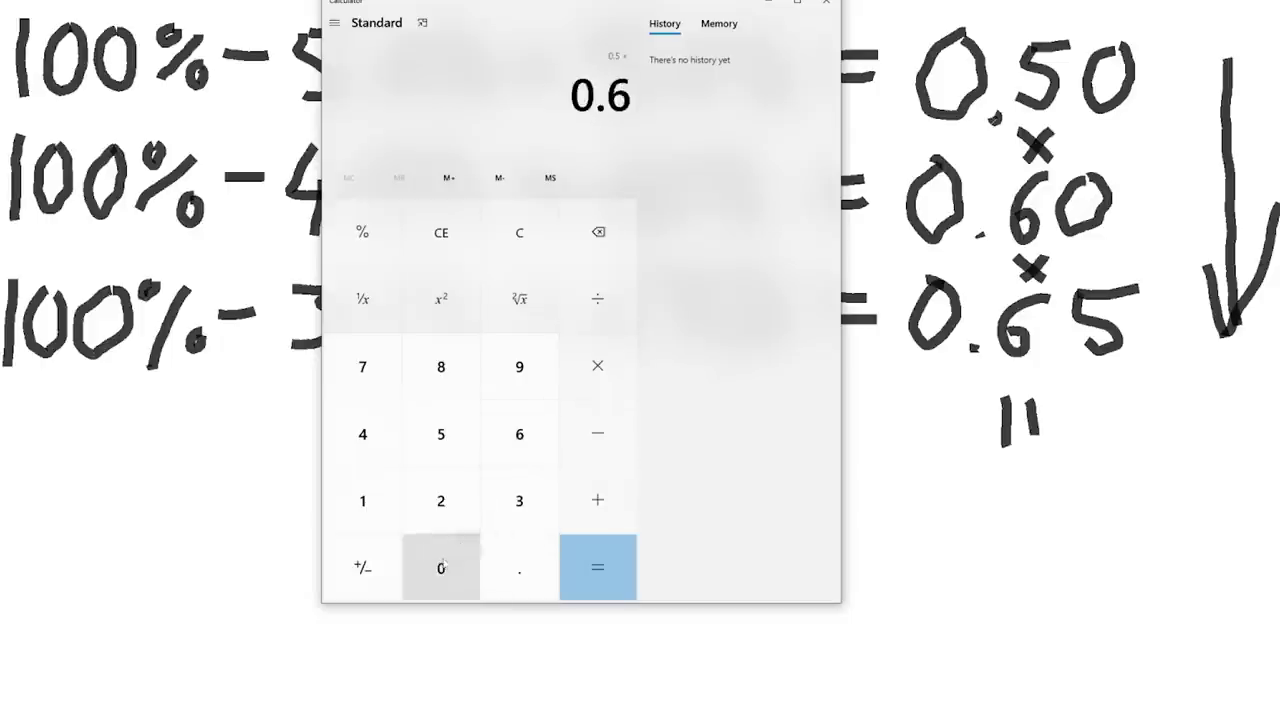
left_click(441, 568)
left_click(597, 366)
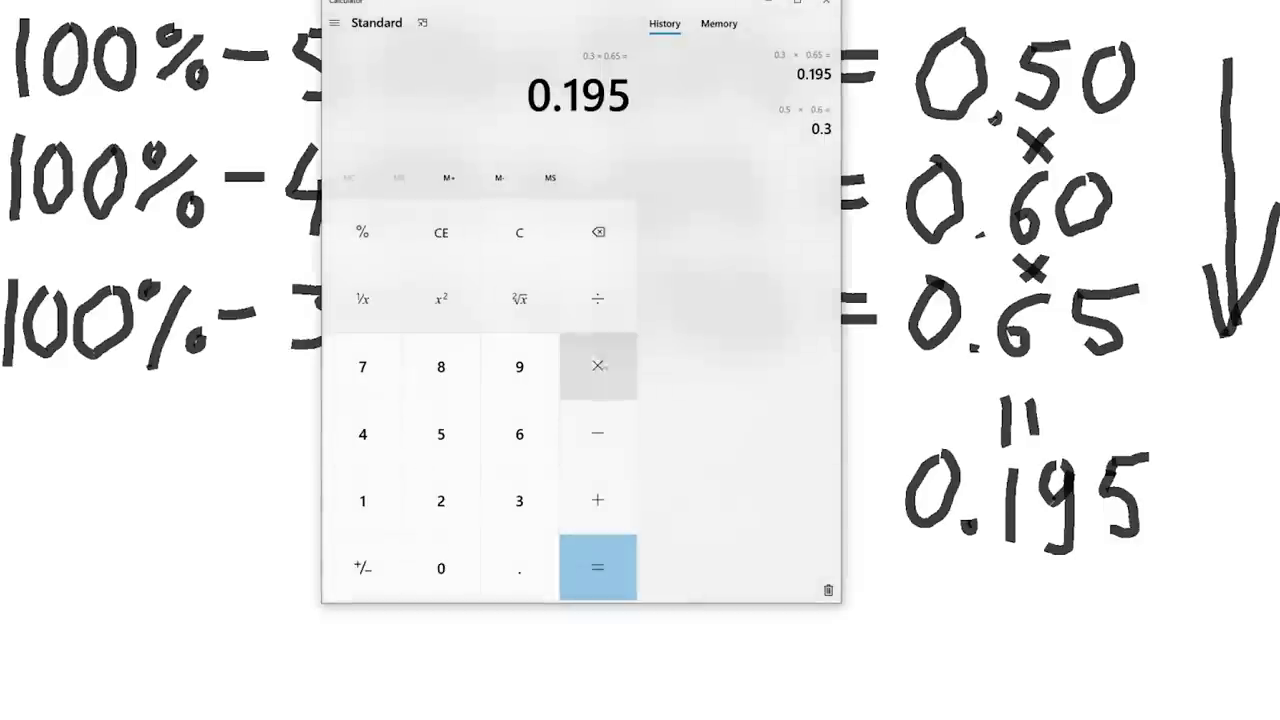
Subtract 1 from 0.195 to get −0.805
left_click(597, 430)
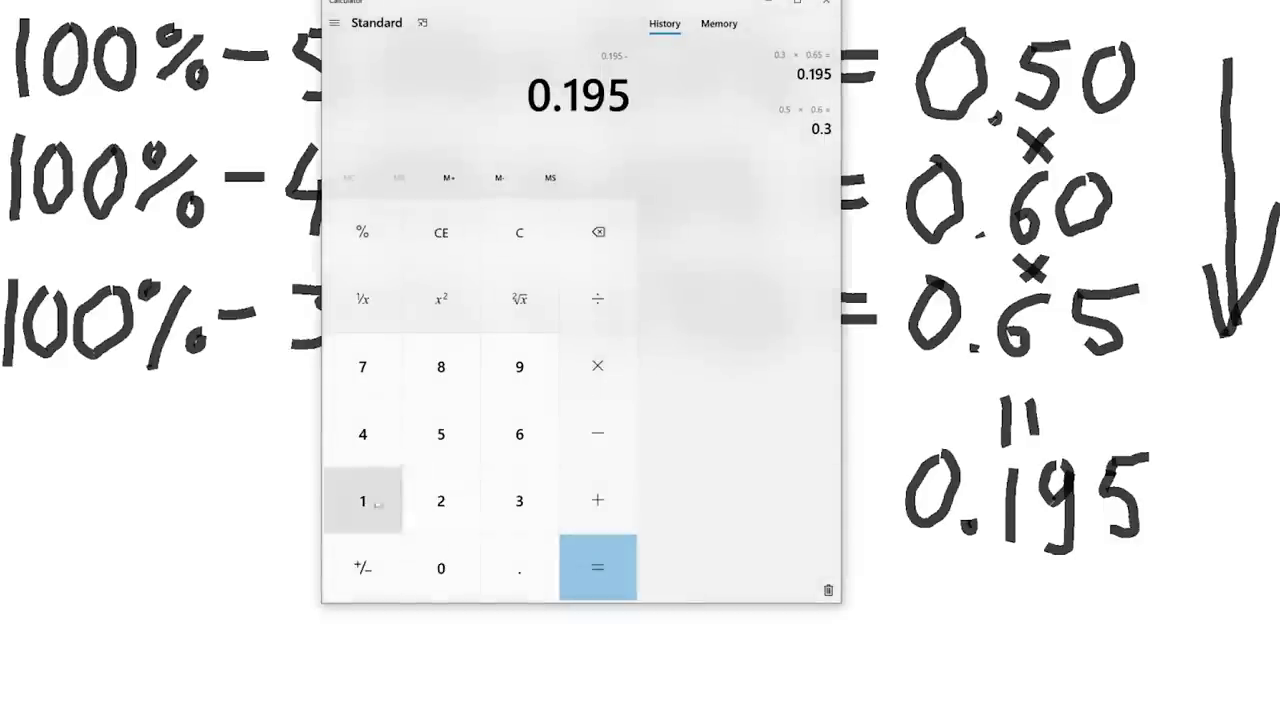
left_click(364, 500)
left_click(600, 568)
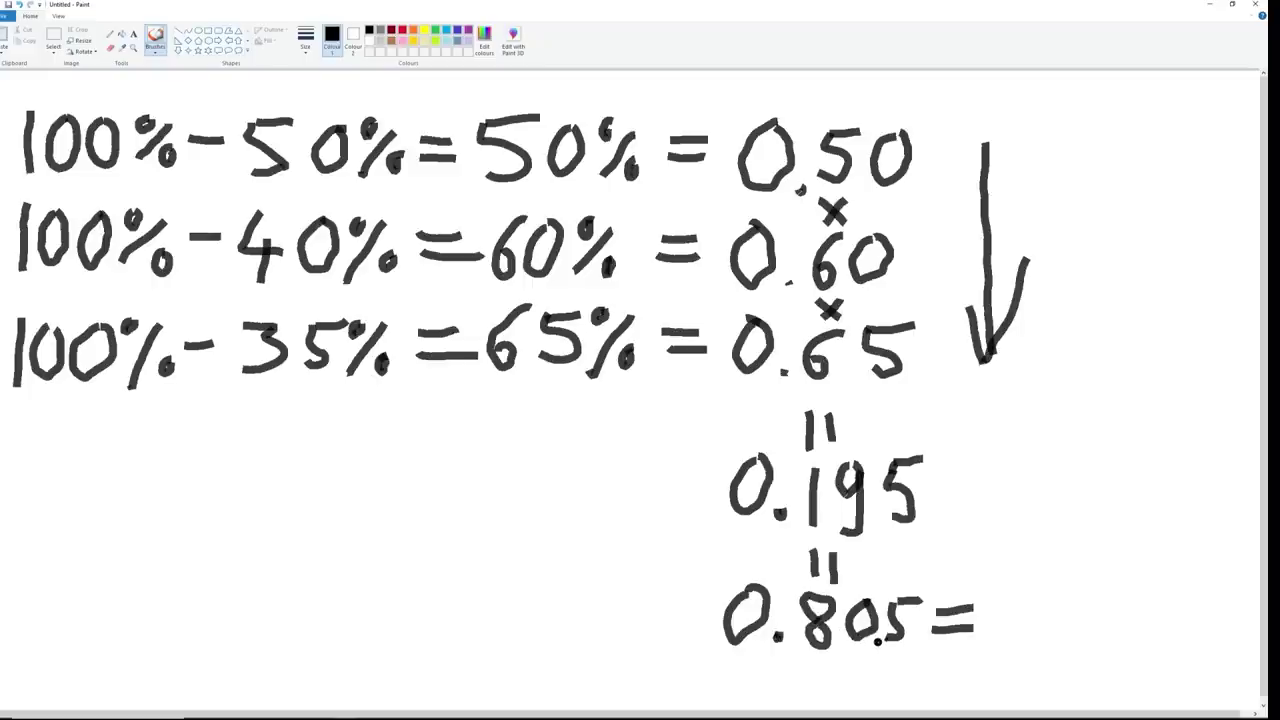
Hand-write 80.5% after '0.805 =' on the Paint canvas with the brush
mouse_move(1012, 624)
left_mouse_down()
mouse_move(990, 604)
mouse_move(993, 648)
mouse_move(1018, 628)
left_mouse_up()
mouse_move(1059, 598)
left_mouse_down()
mouse_move(1074, 620)
mouse_move(1058, 592)
mouse_move(1107, 608)
mouse_move(1110, 645)
left_mouse_up()
left_click(1090, 648)
mouse_move(1108, 598)
left_mouse_down()
mouse_move(1172, 592)
mouse_move(1160, 646)
left_mouse_up()
mouse_move(1176, 602)
left_mouse_down()
mouse_move(1170, 618)
mouse_move(1178, 596)
left_mouse_up()
left_click(1210, 640)
left_click_drag(1210, 640, 1204, 636)
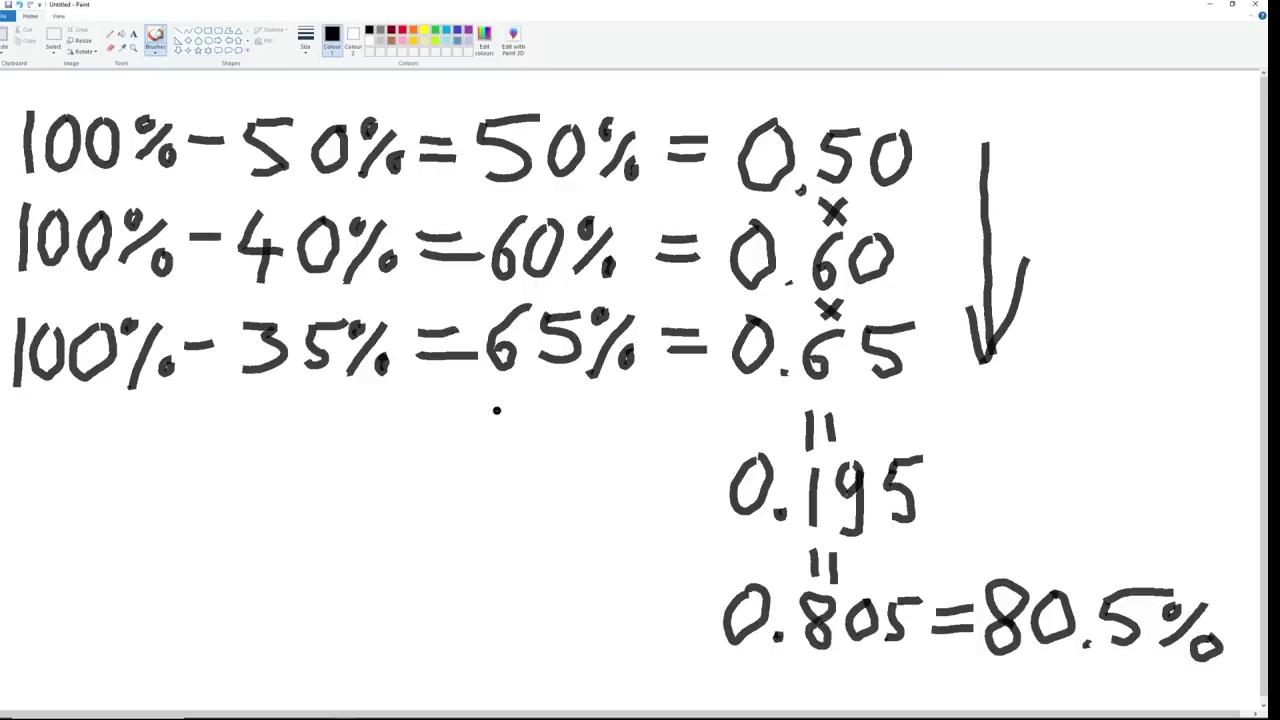
Switch to the Desmos damage calculator and briefly expand the Energy and Plasma Damage groups
mouse_move(395, 715)
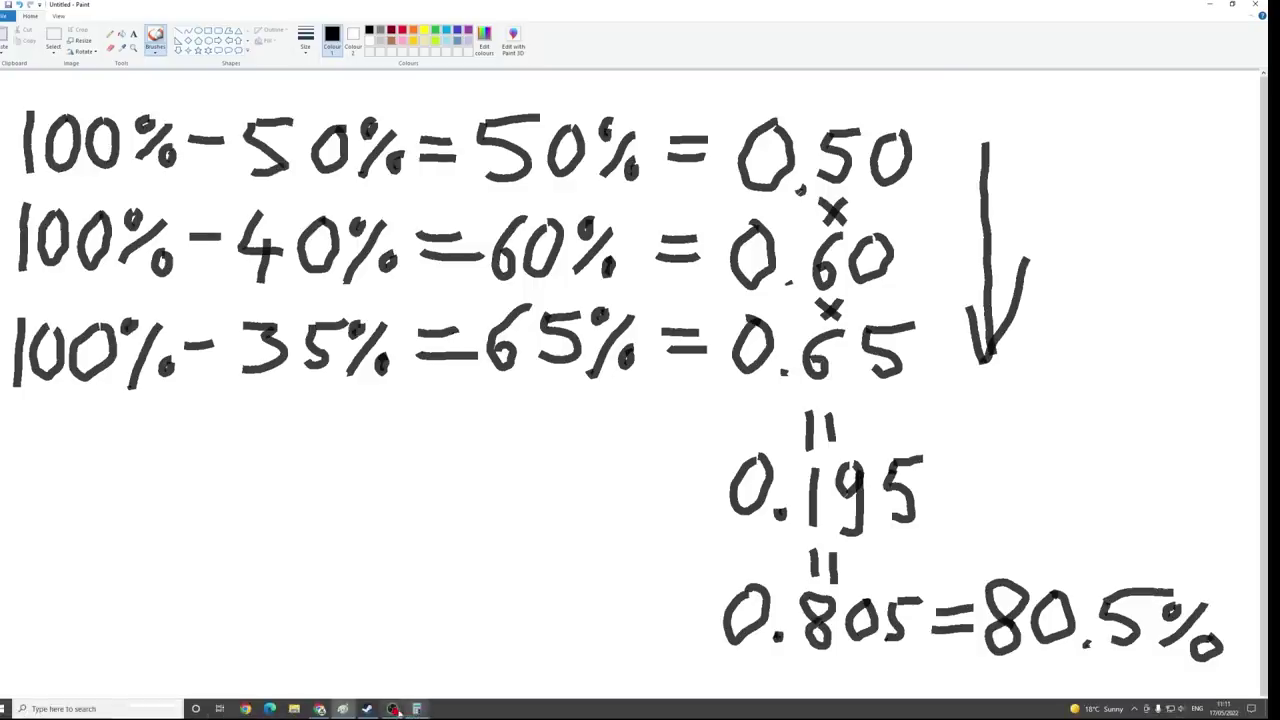
left_click(393, 710)
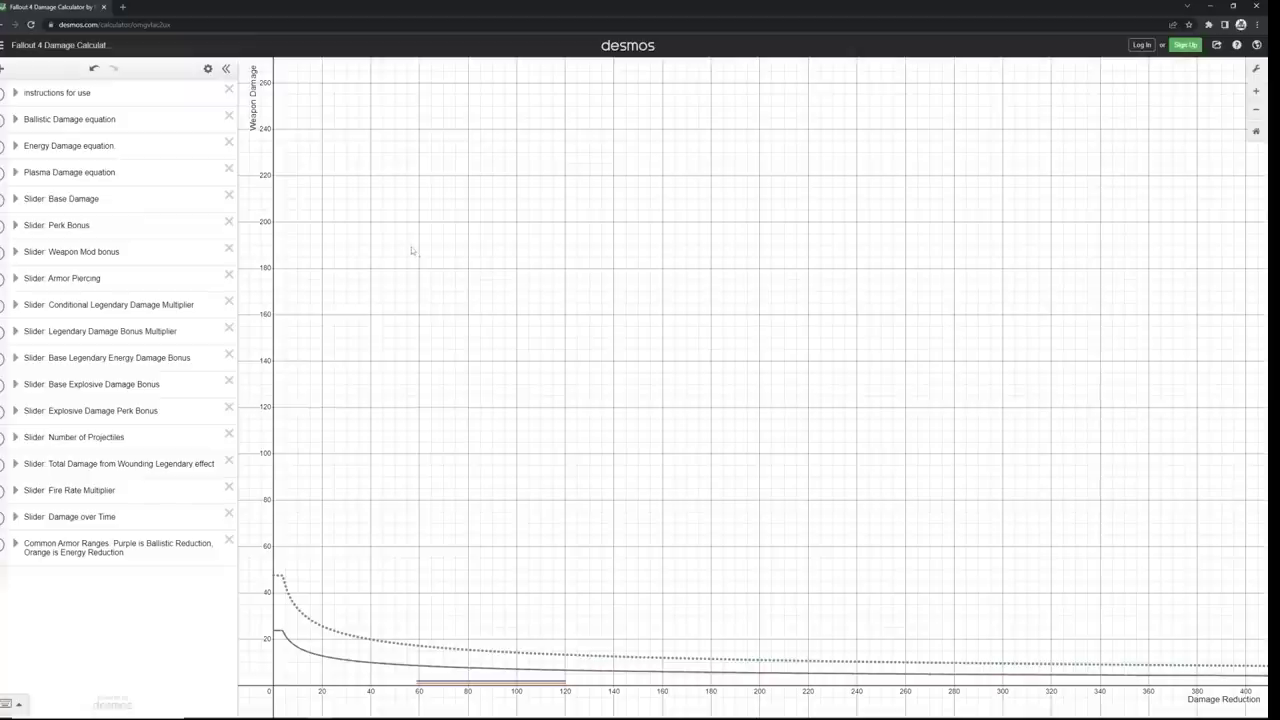
left_click(16, 148)
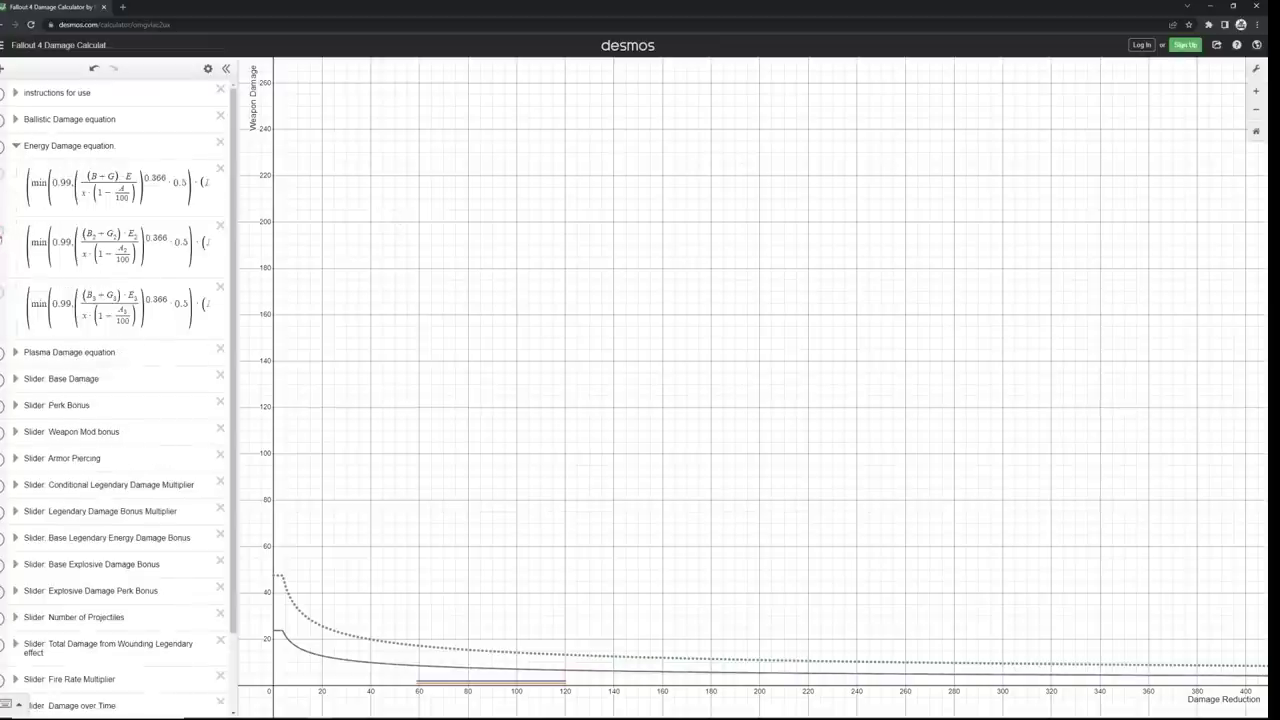
left_click(16, 146)
left_click(16, 173)
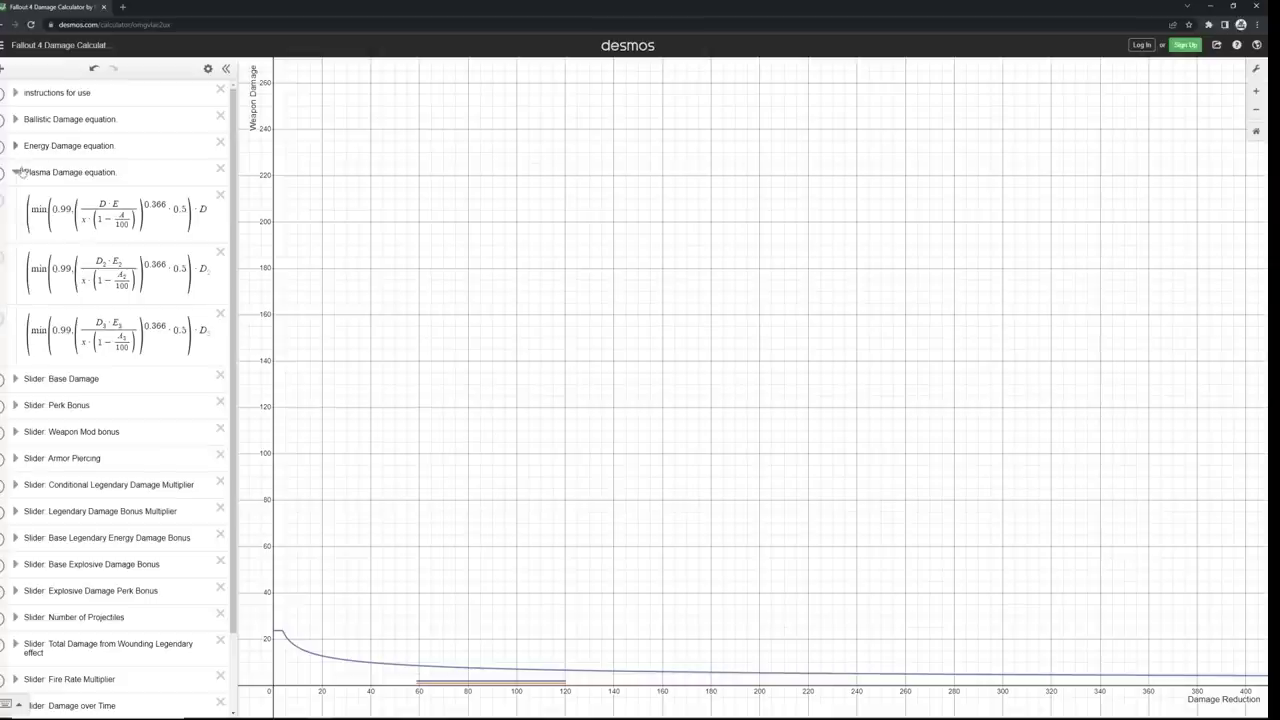
left_click(17, 172)
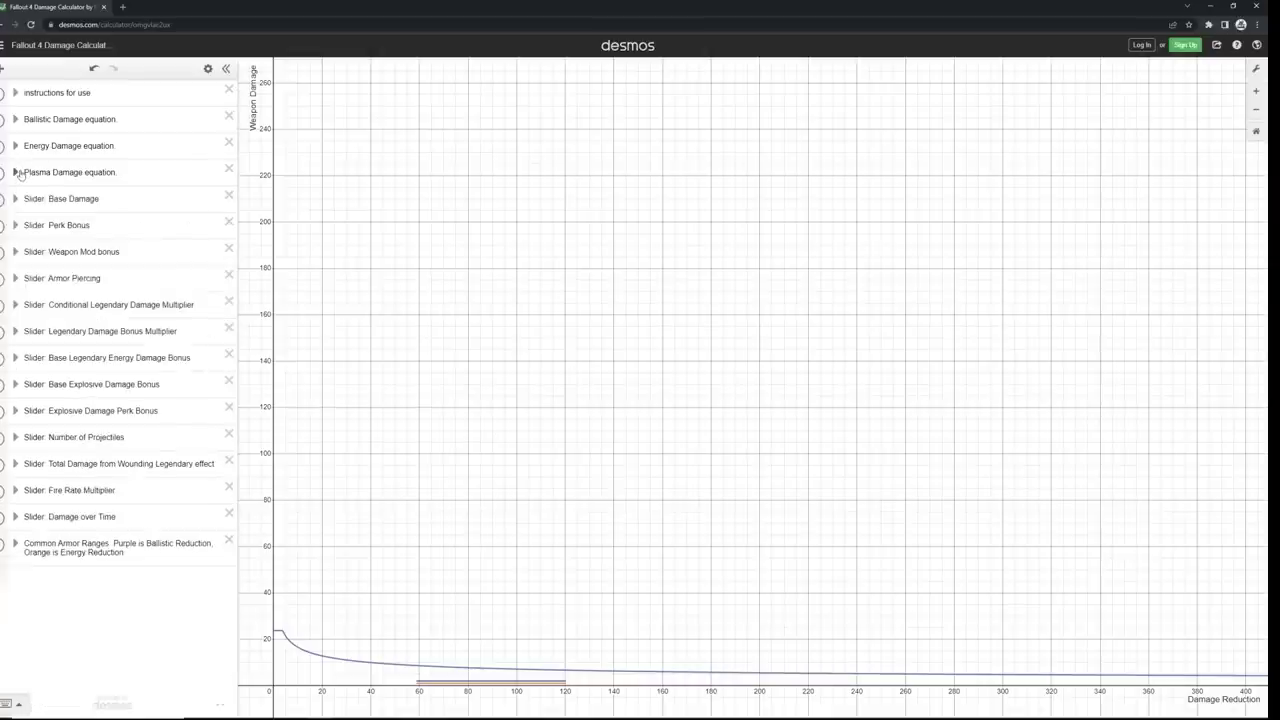
Expand the Ballistic Damage group and toggle its second and third curves on and off
left_click(15, 120)
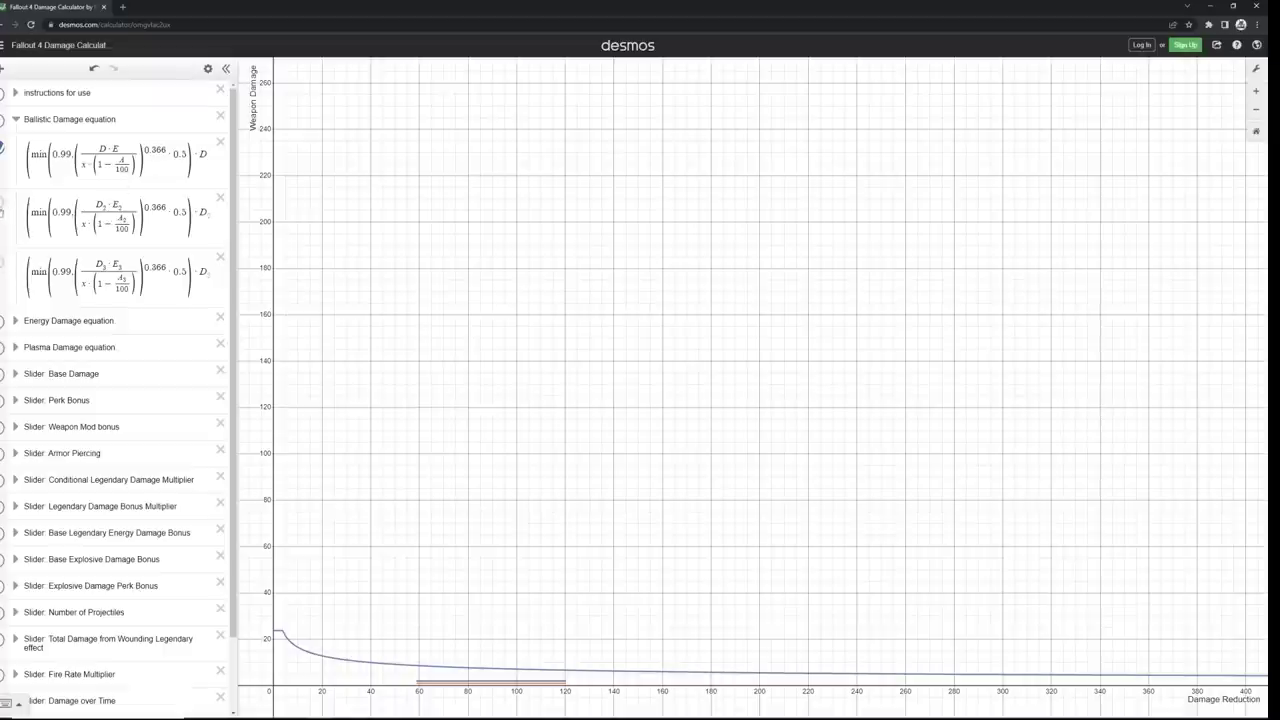
left_click(2, 207)
left_click(2, 264)
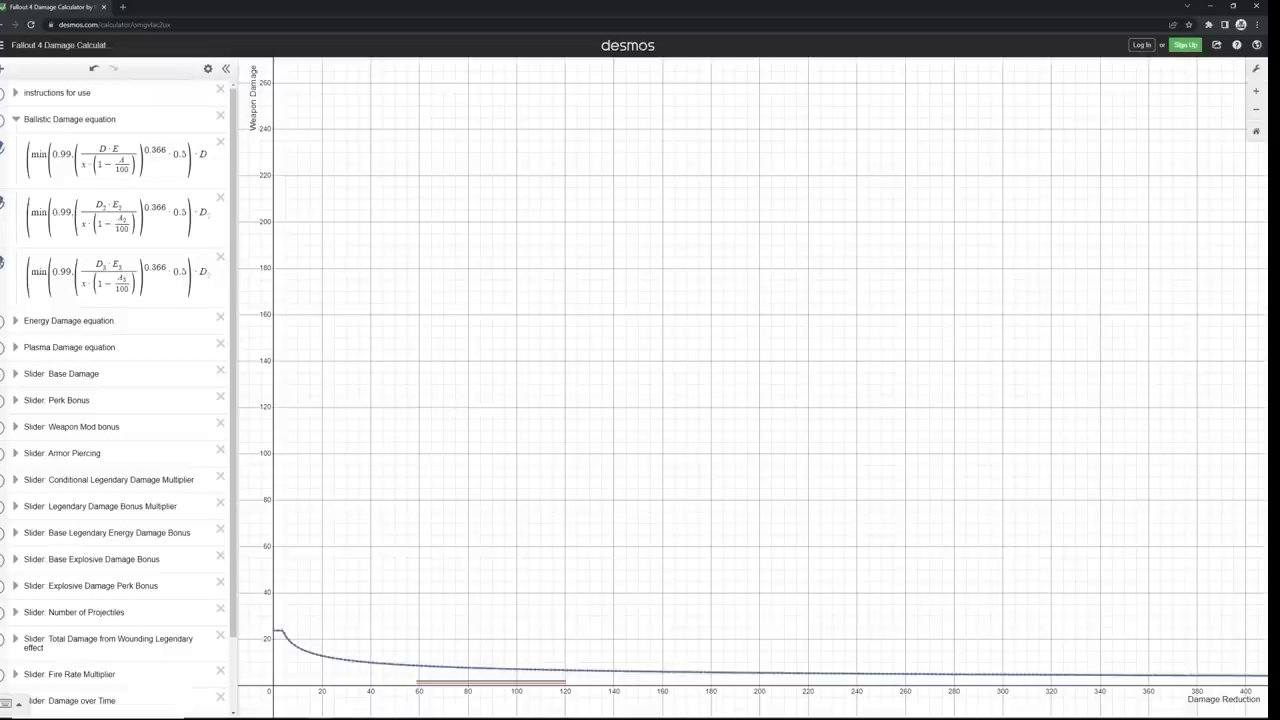
left_click(2, 264)
left_click(2, 207)
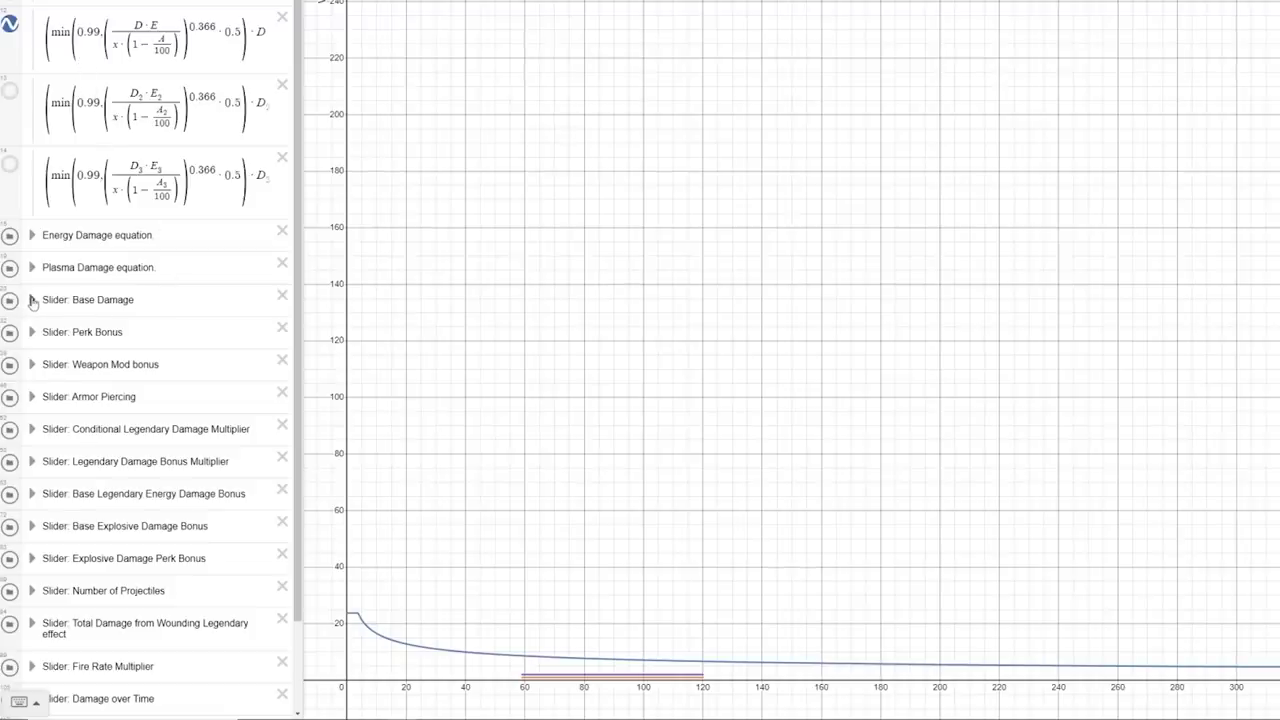
Expand the Base Damage slider group and change B from 24 to 200
left_click(31, 299)
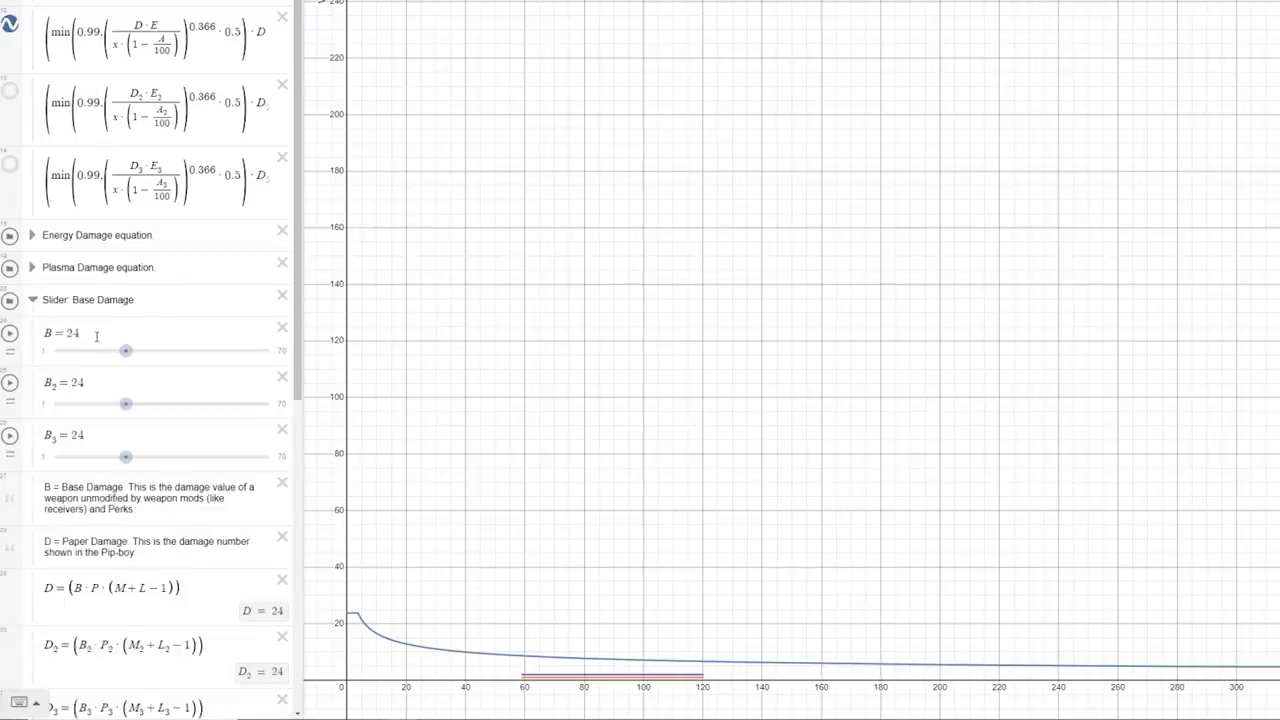
left_click(88, 331)
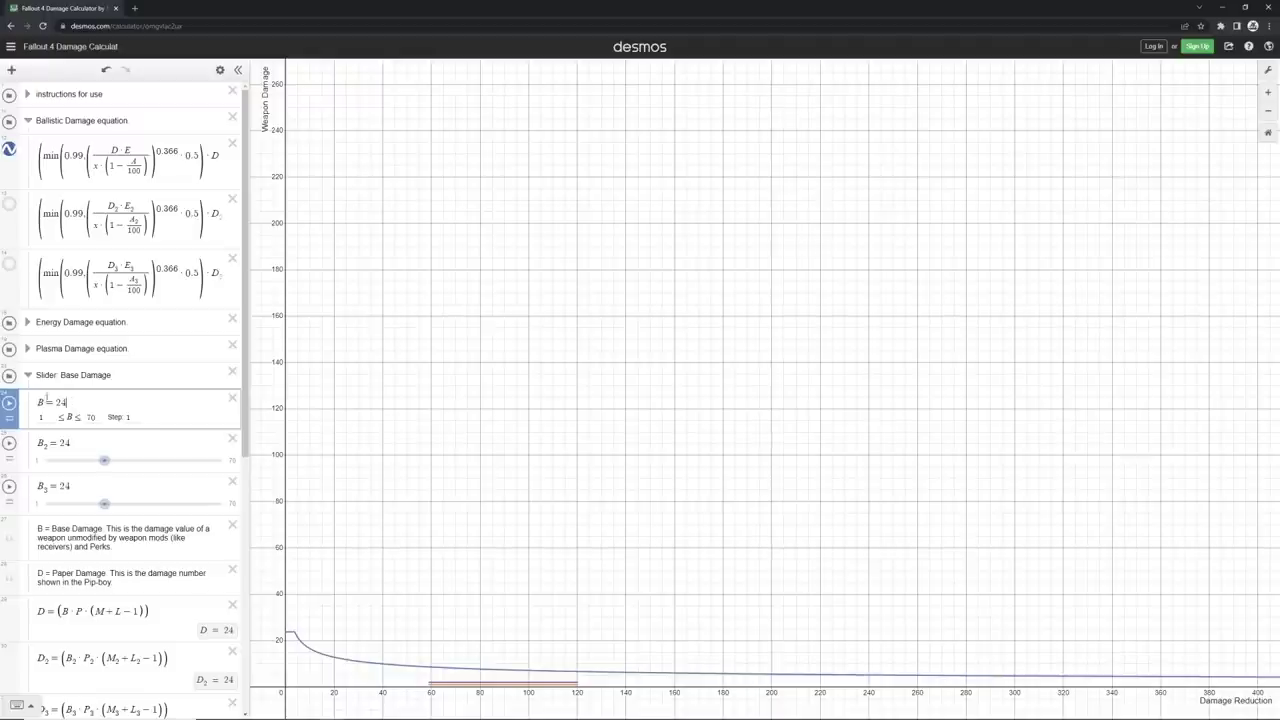
double_click(61, 401)
left_click(66, 401)
double_click(61, 401)
left_click(60, 401)
double_click(60, 401)
type("200")
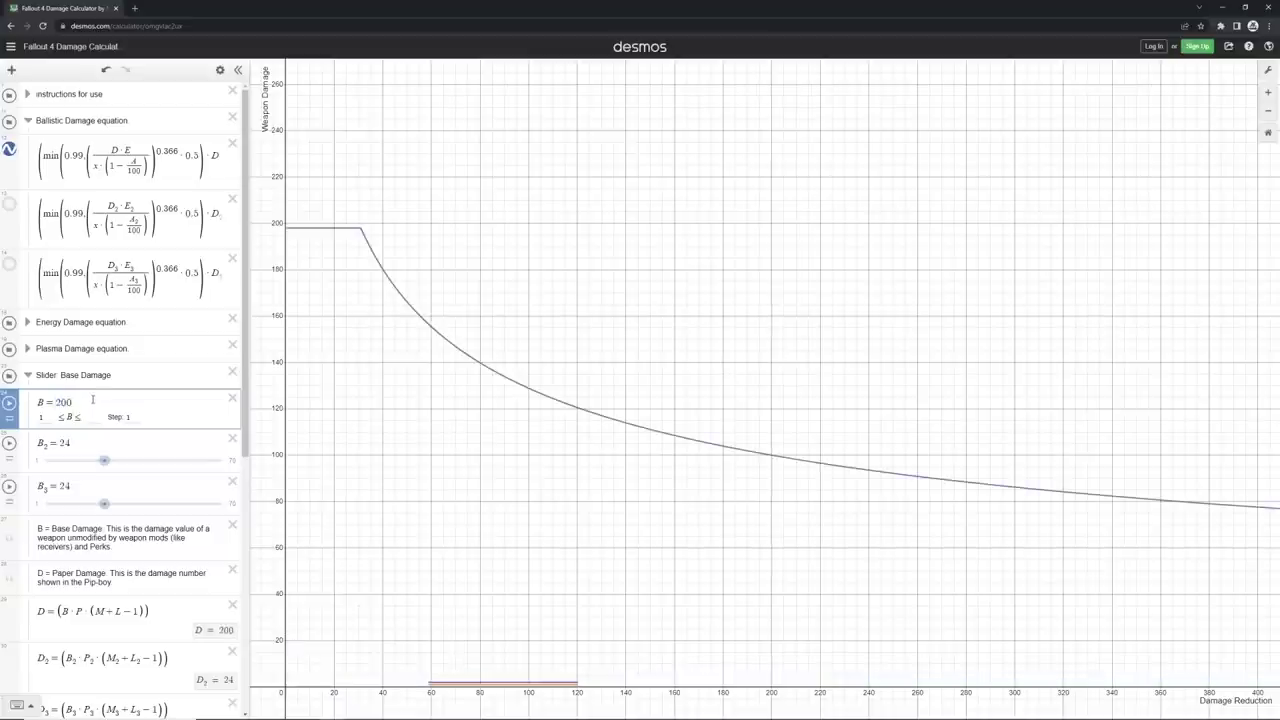
Collapse the Base Damage sliders and expand Armor Piercing, showing A, A₂ and A₃ at 0
scroll(102, 398, "down", 2)
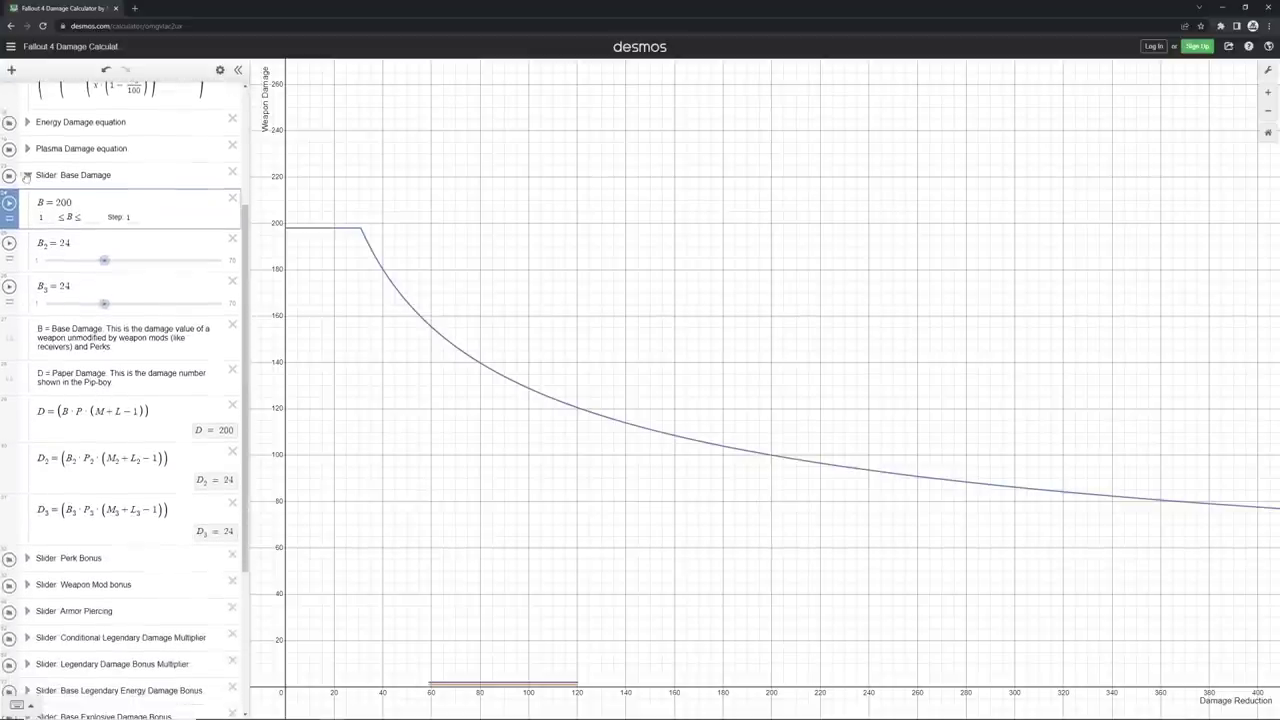
left_click(28, 175)
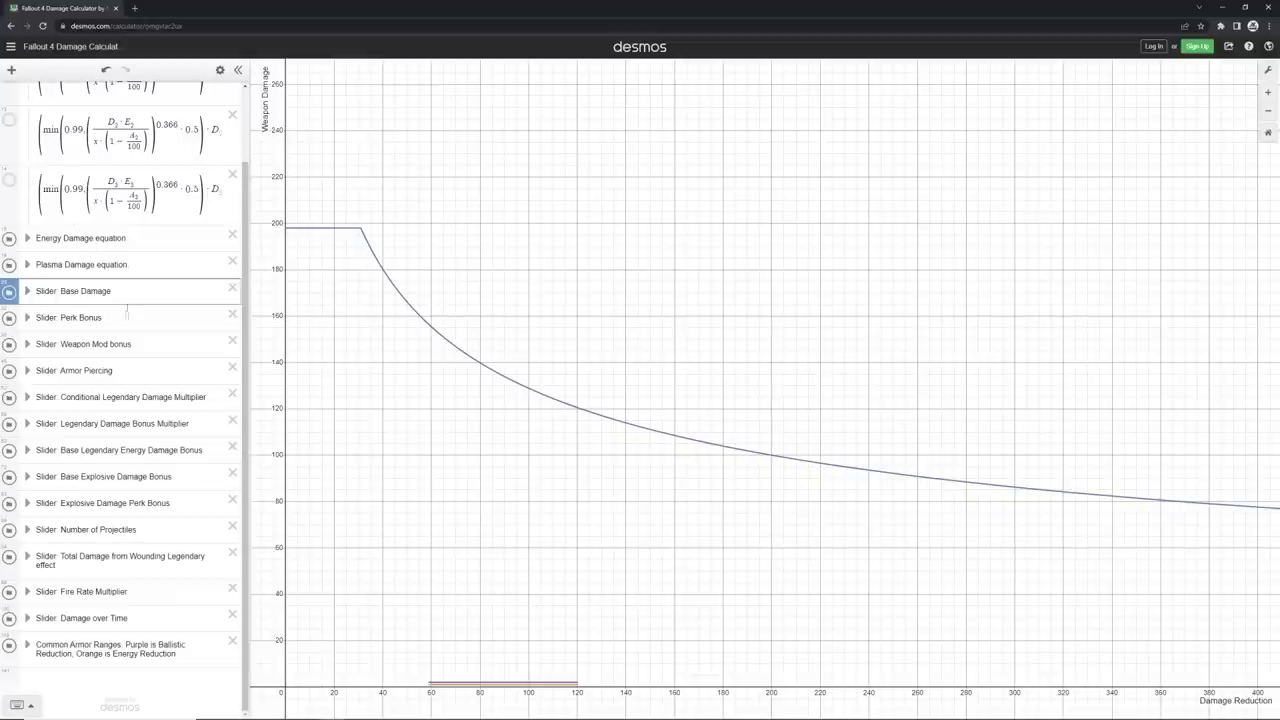
left_click(28, 370)
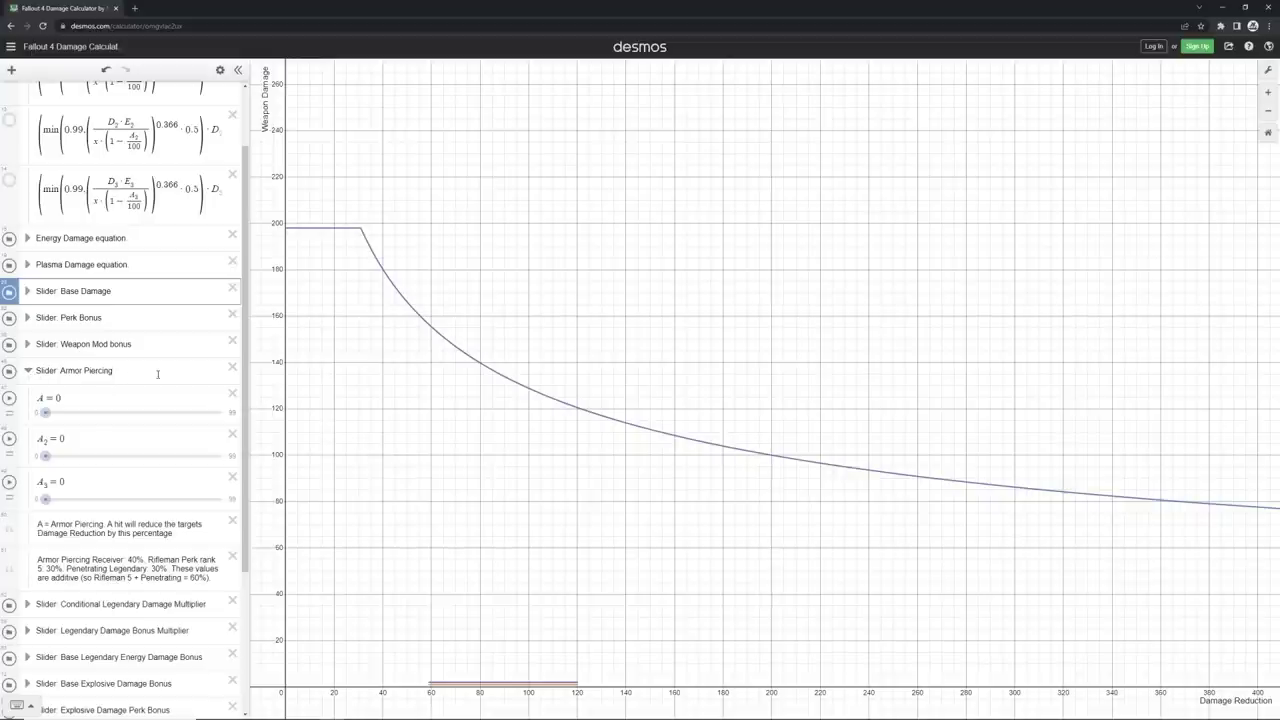
Flip to the Paint calculations with Alt+Tab and back to the Desmos graph
key("alt+Tab")
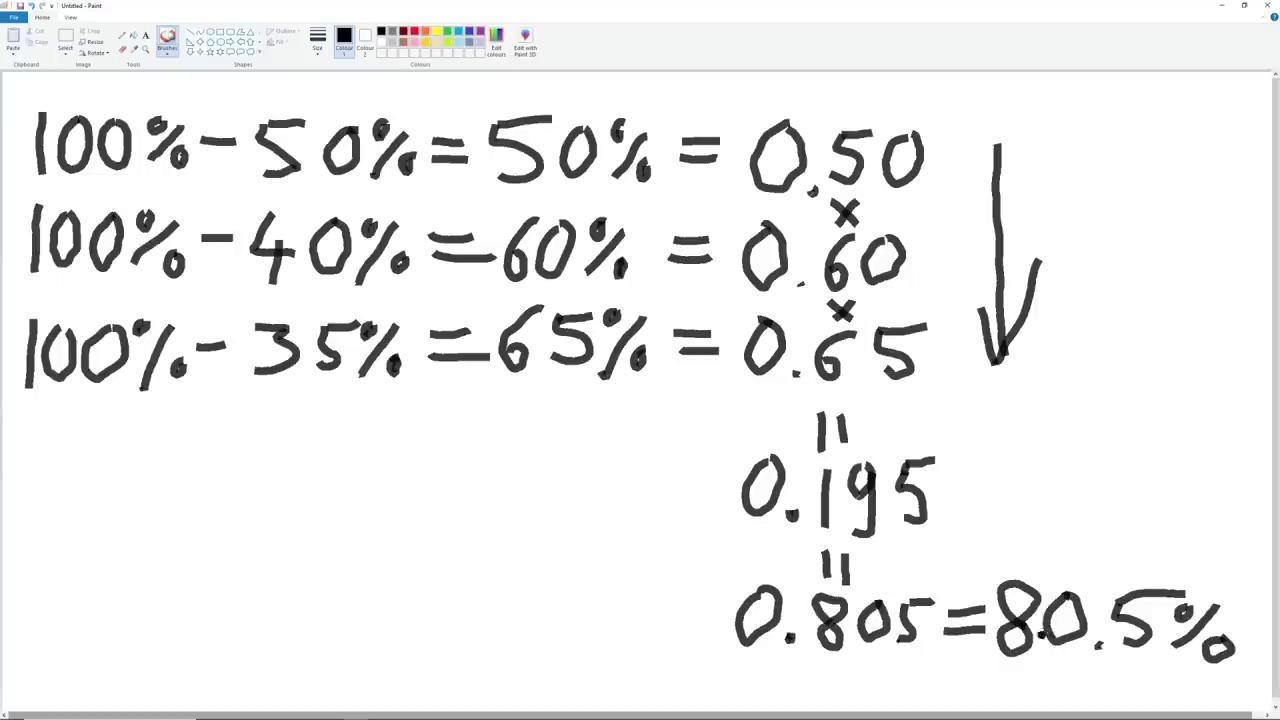
key("alt+Tab")
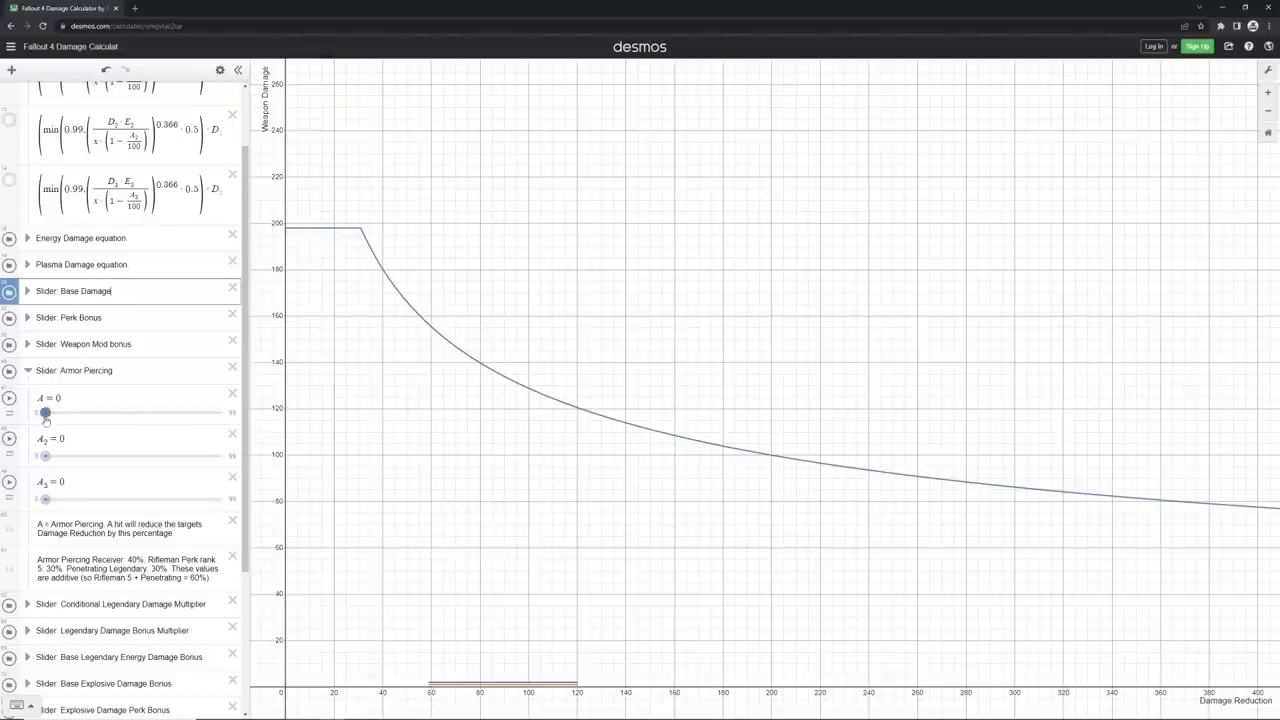
Drag the armor piercing slider A up to 80, keeping damage flat until about 155 damage reduction
left_click_drag(45, 413, 188, 414)
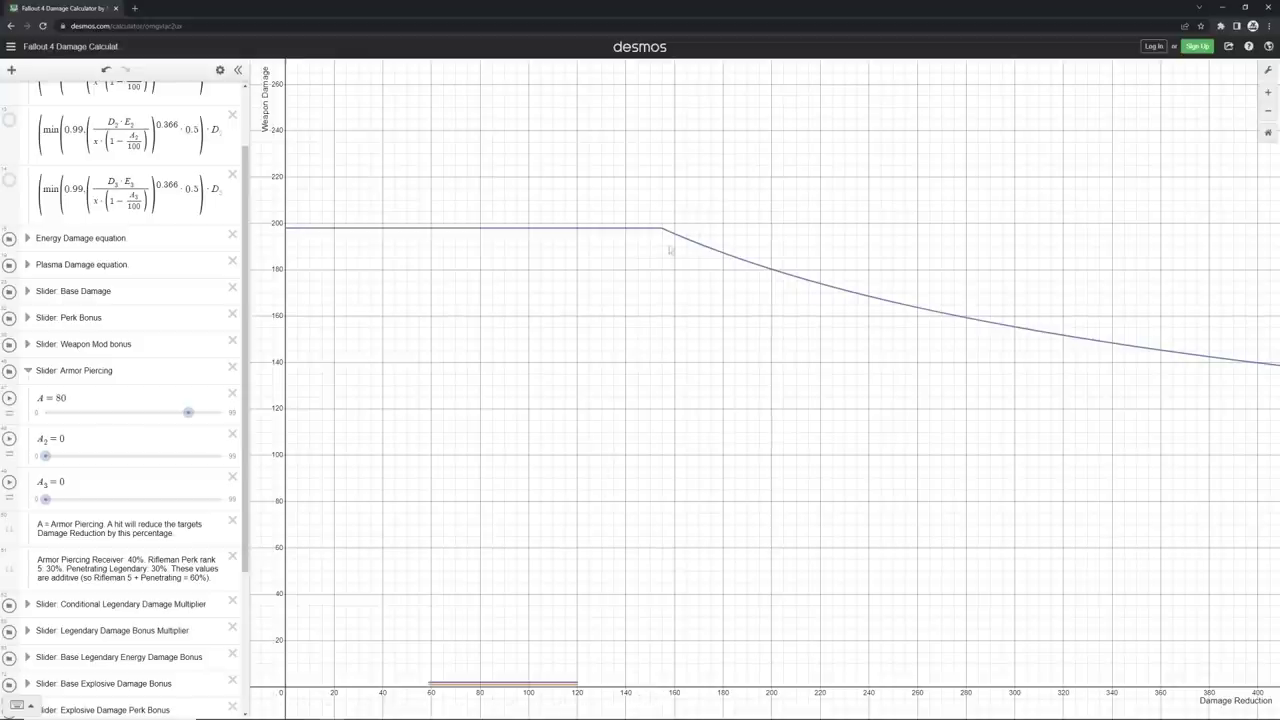
Mark the ballistic damage curve's corner point to read (154.6, 198)
left_click(662, 230)
mouse_move(662, 231)
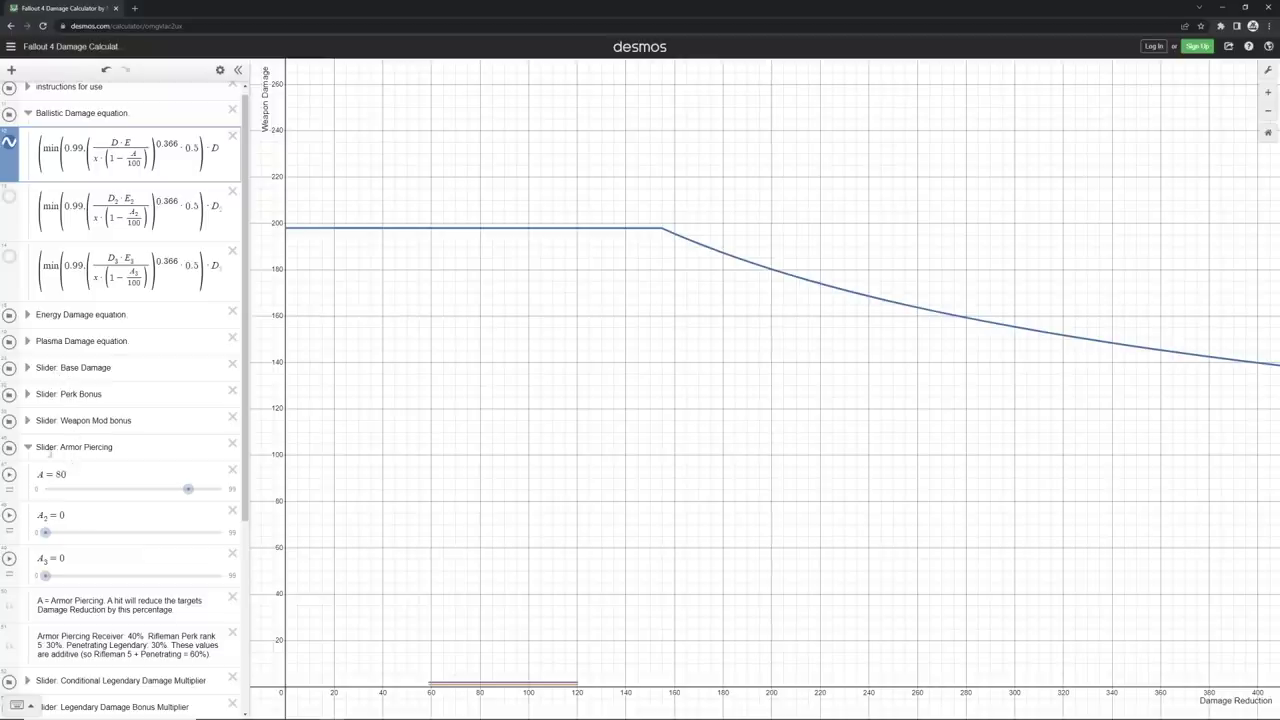
Expand 'Slider: Base Damage' and change B from 200 to 500
left_click(28, 368)
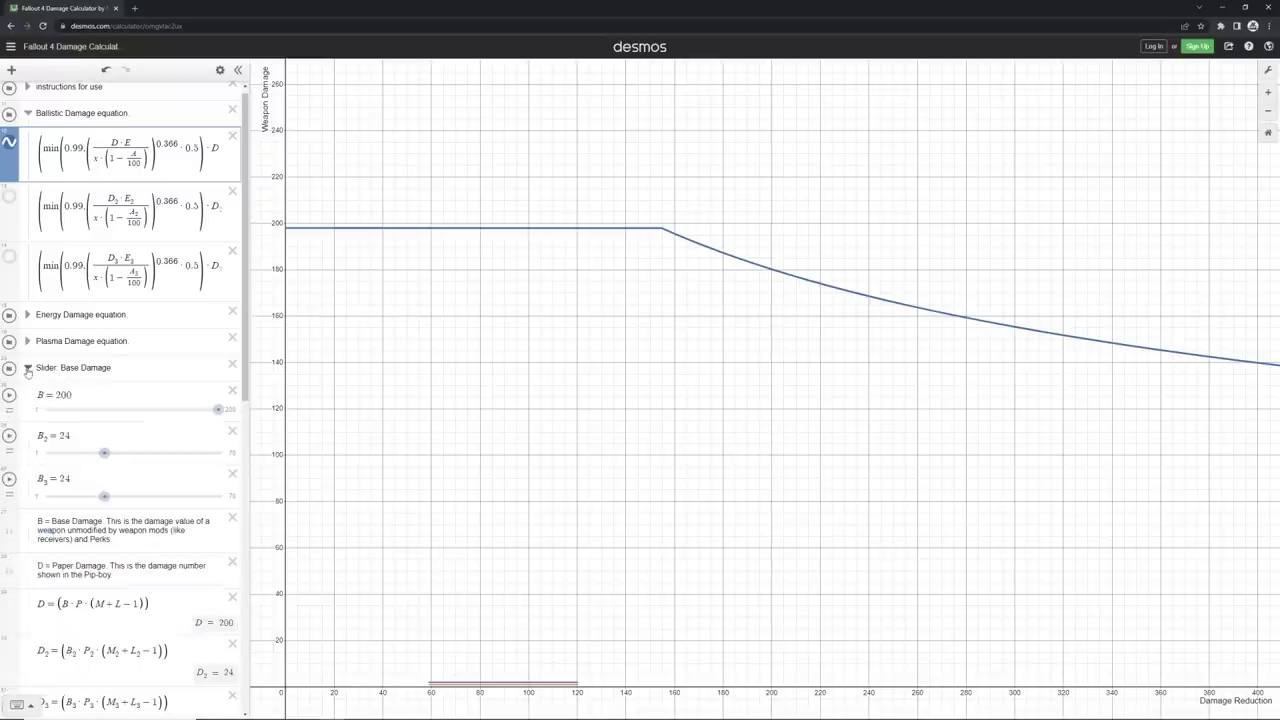
left_click(68, 394)
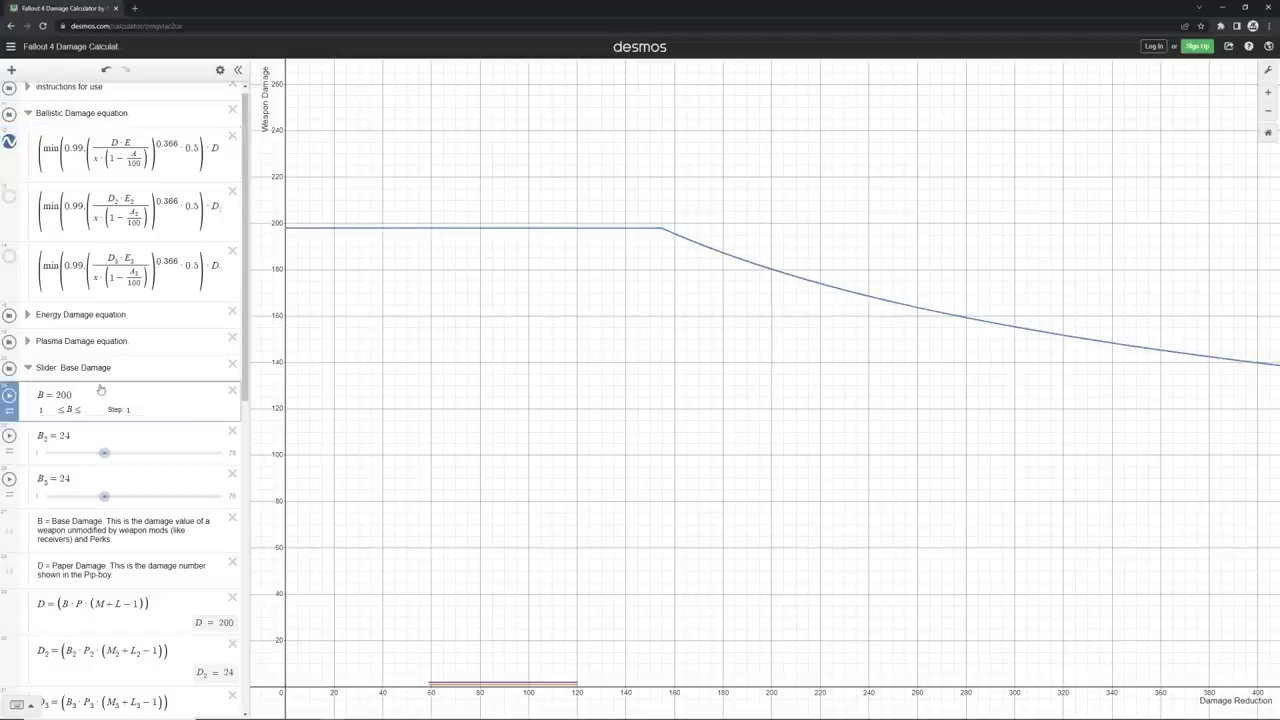
key("BackSpace")
type("5")
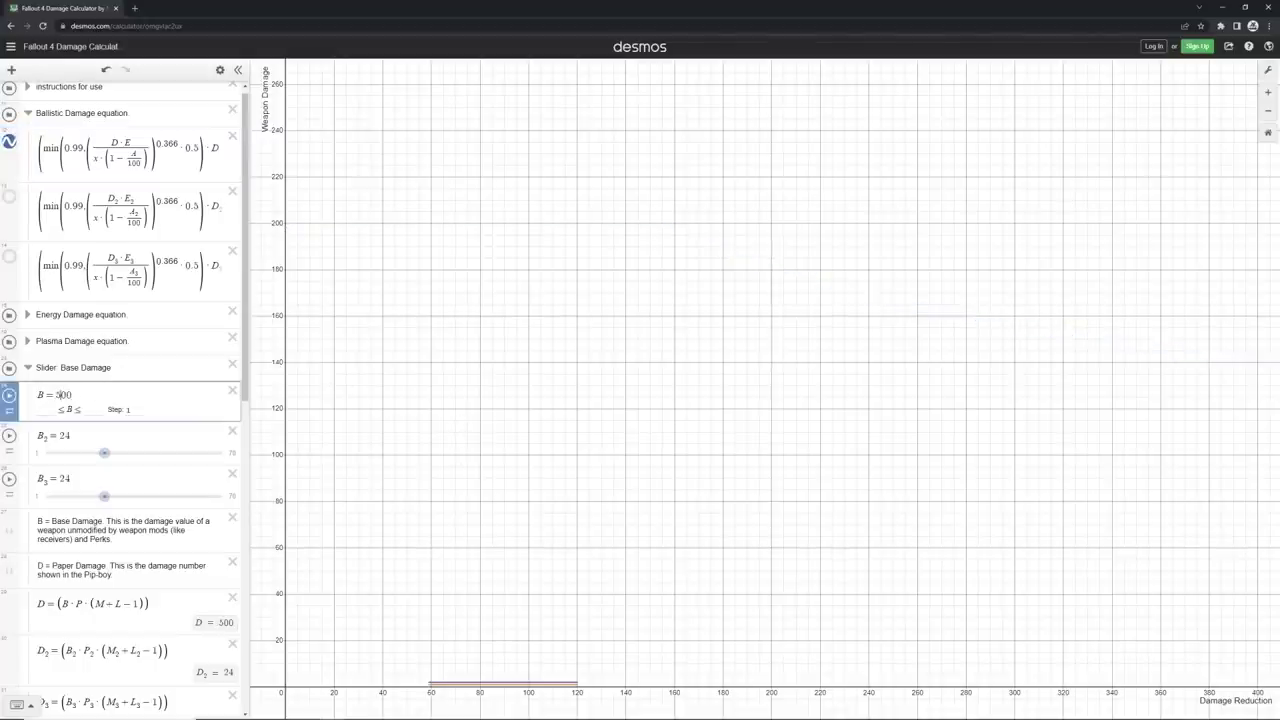
Zoom the graph out, mark the curve's drop-off corner near 387.5, and collapse the folder
scroll(505, 483, "down", 3)
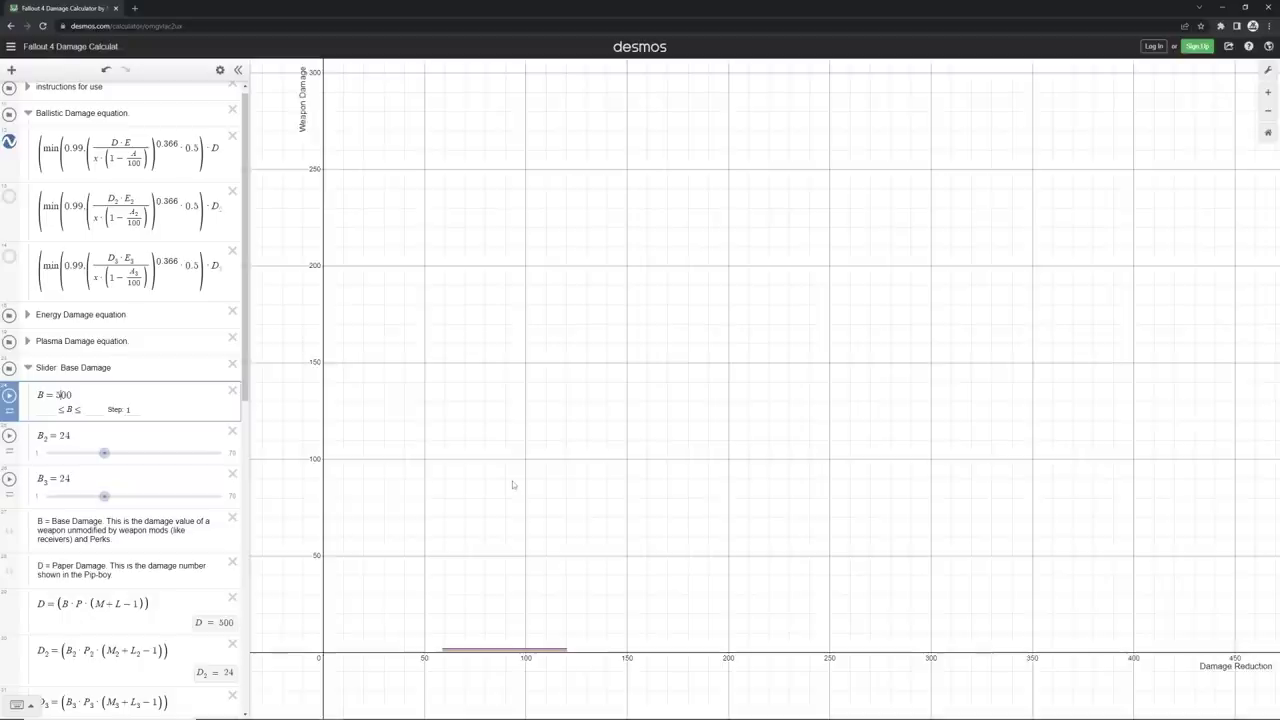
scroll(512, 485, "down", 2)
key("ctrl+minus")
scroll(510, 483, "down", 3)
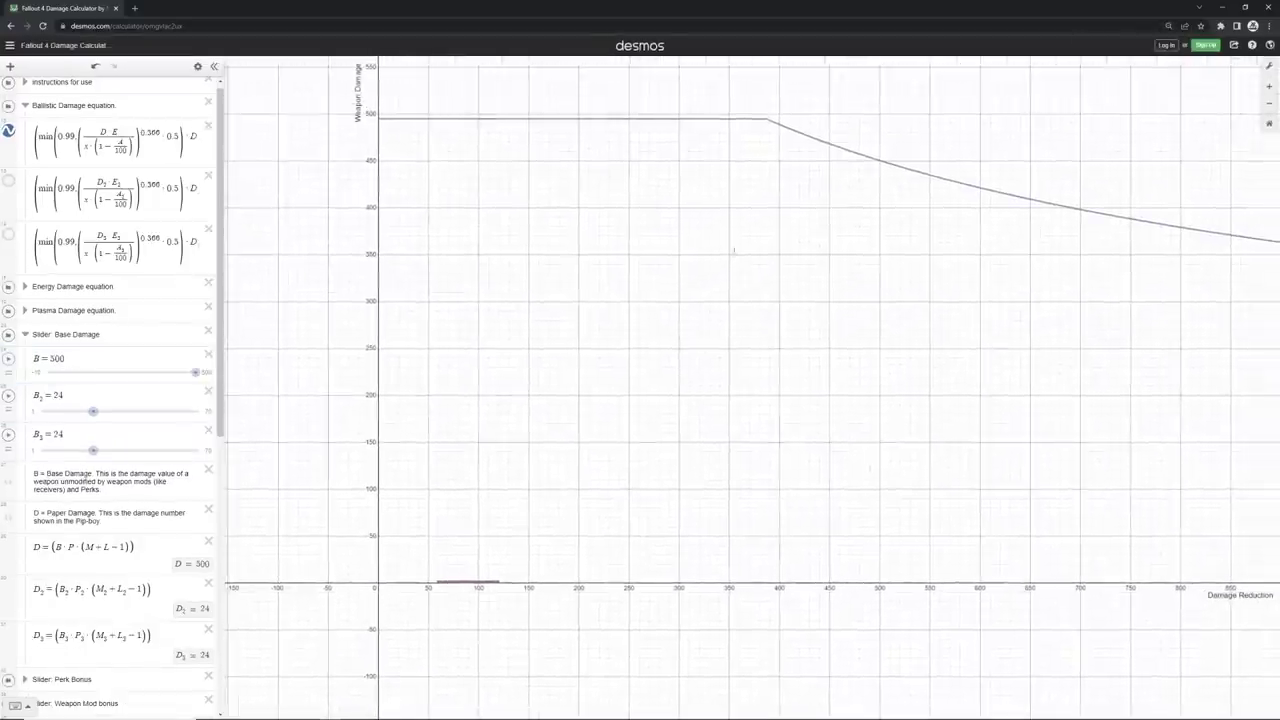
left_click(760, 124)
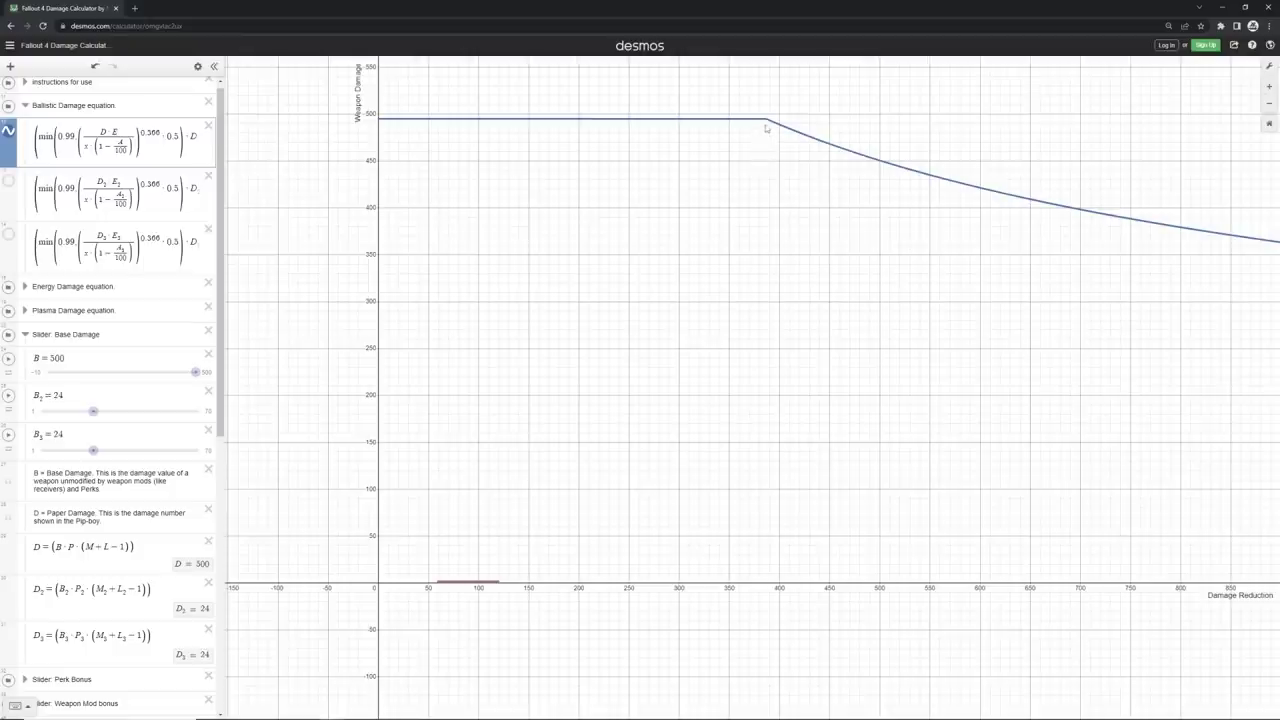
left_click(25, 335)
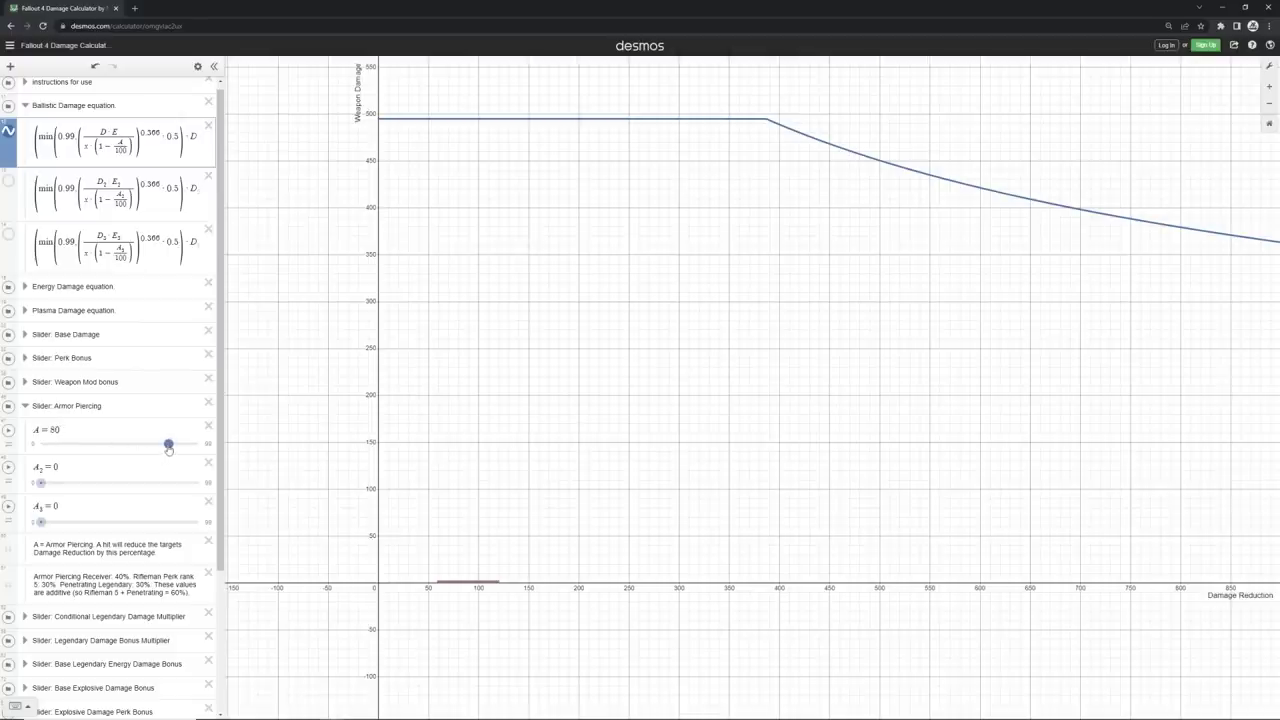
Lower armor piercing A to 33 and mark the curve's corner at (119.8, 493.766)
left_click_drag(168, 446, 97, 444)
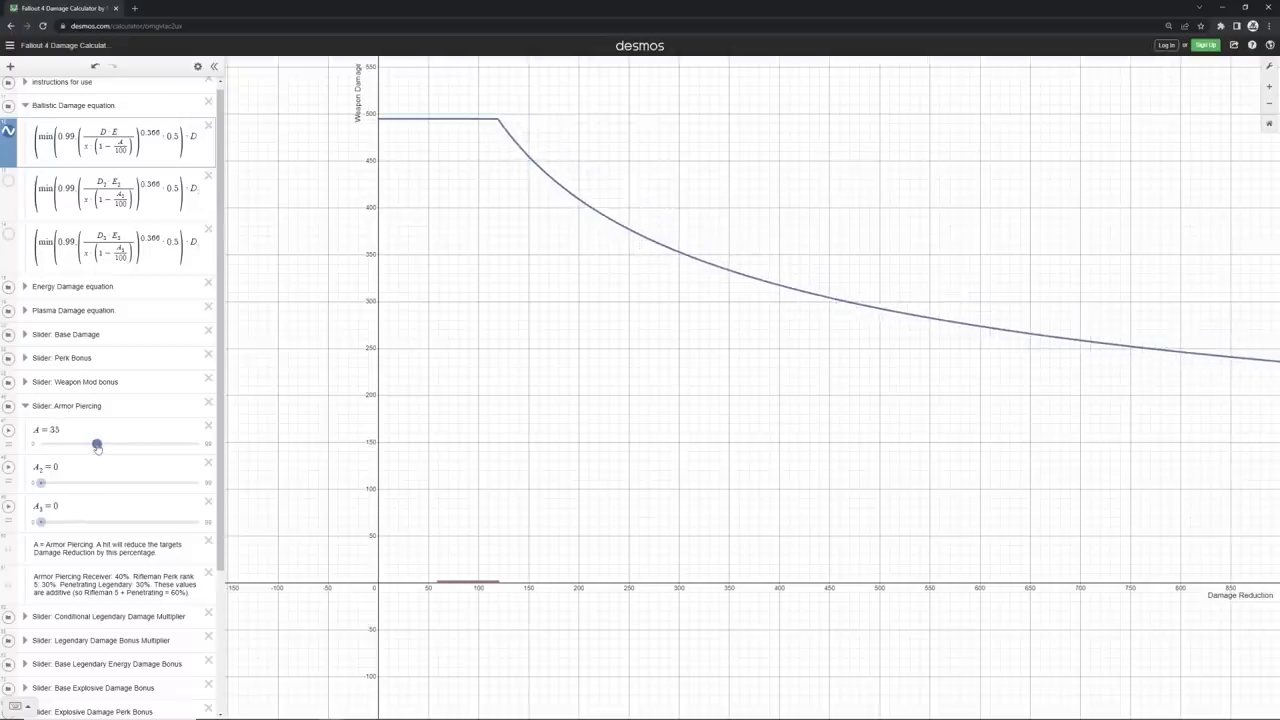
left_click(497, 122)
Bring the Paint sheet of handwritten armor-piercing calculations to the front from the taskbar
left_click(355, 710)
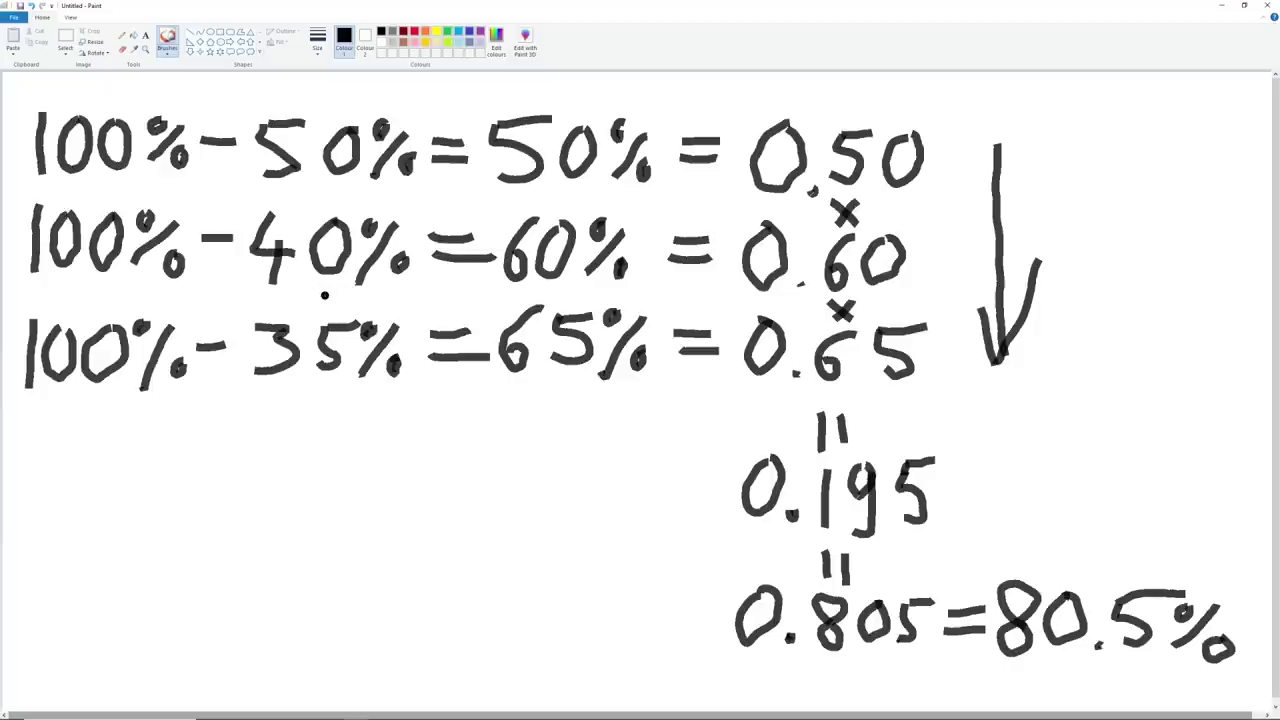
Alt+Tab back to the Desmos damage calculator in Chrome
key("alt+Tab")
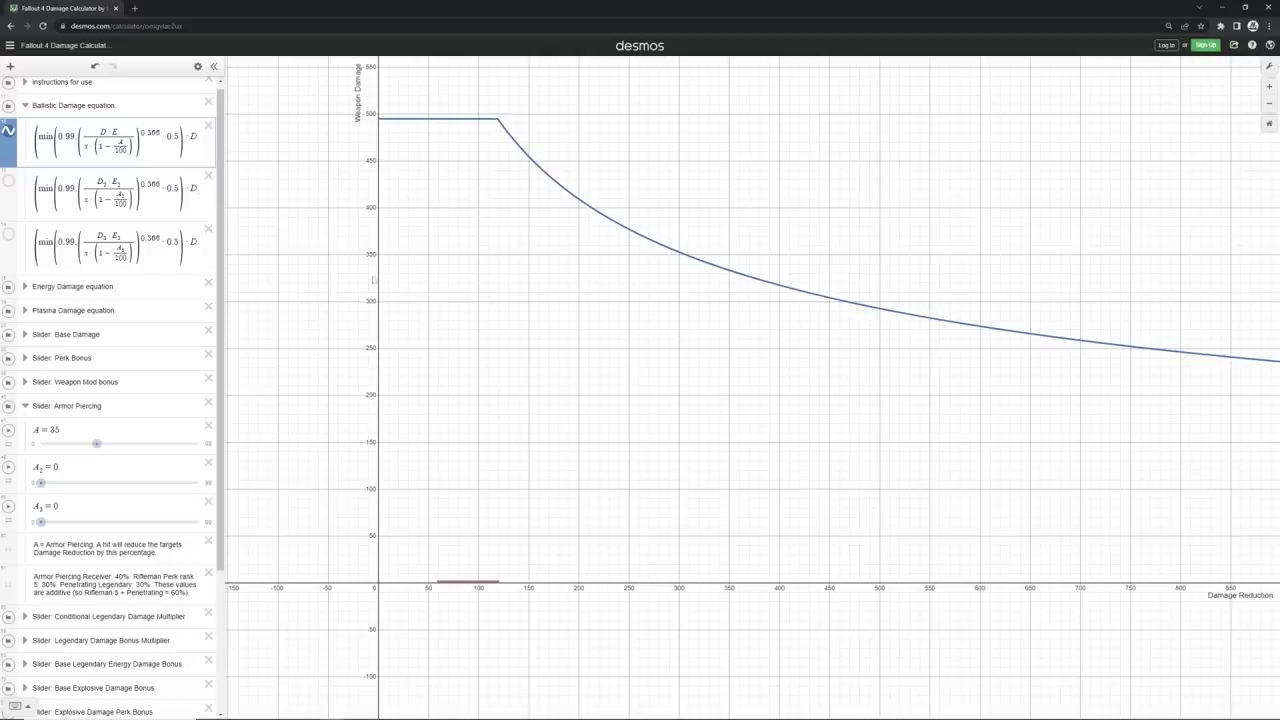